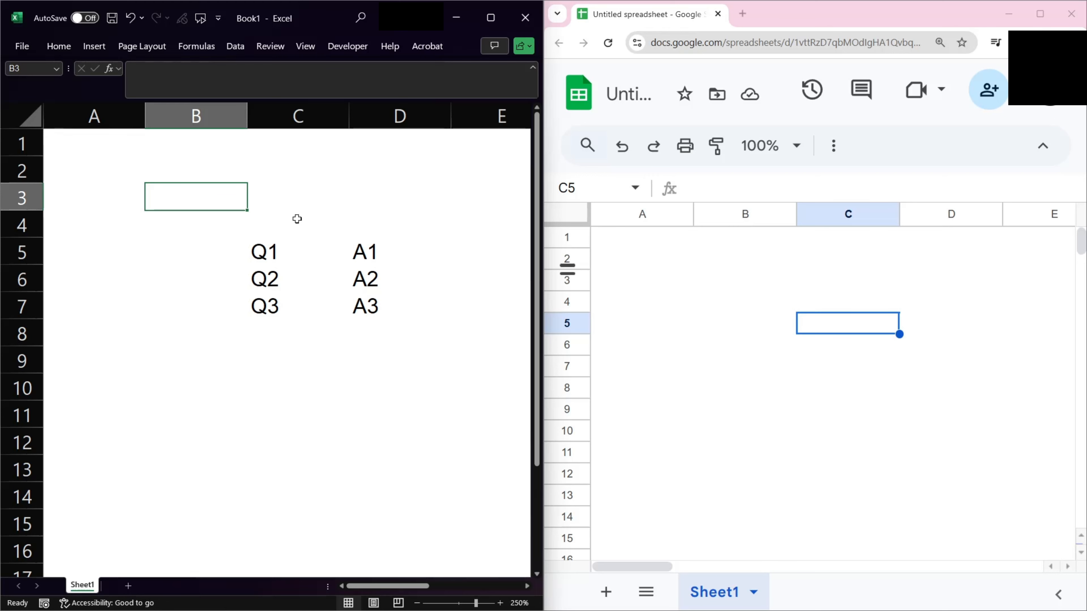
# In B3, count the non-empty cells in C5:C13 with a COUNTA formula.
pyautogui.press('Down')
pyautogui.press('Down')
pyautogui.press('Right')
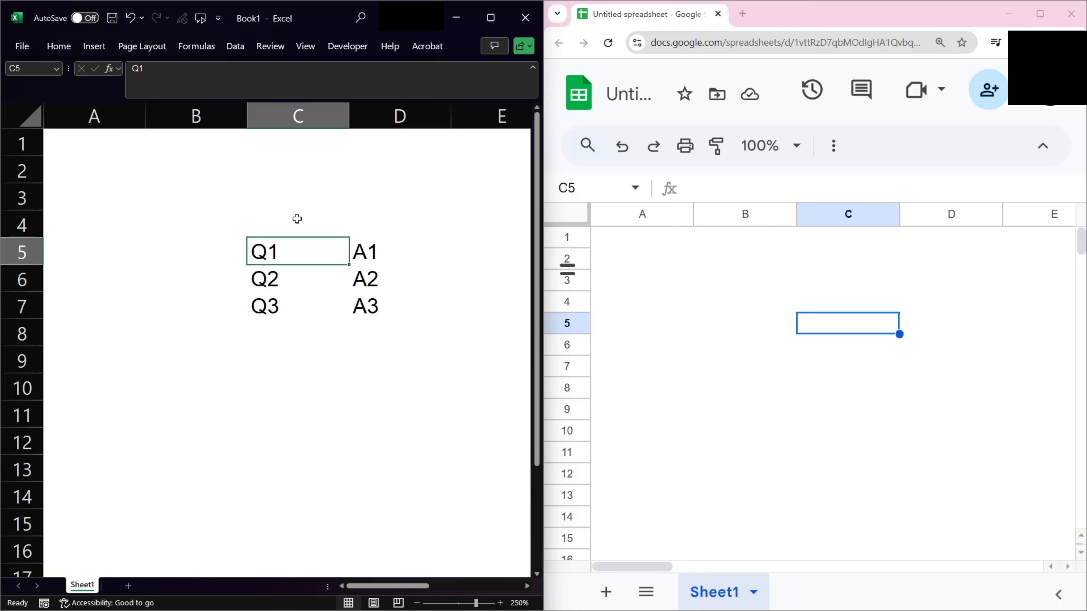
pyautogui.press('Up')
pyautogui.press('Left')
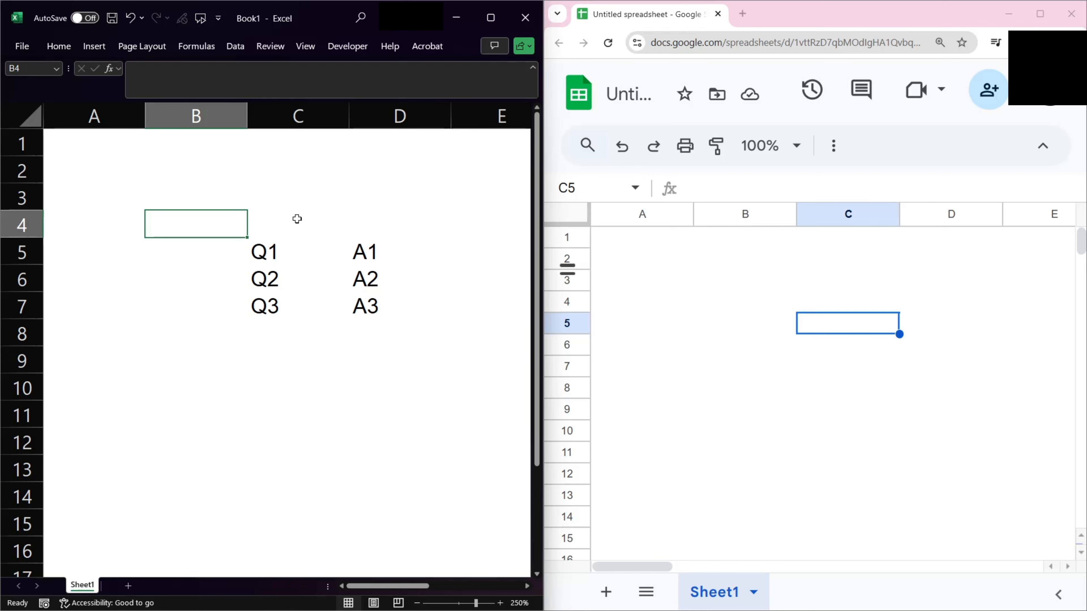
pyautogui.press('Up')
pyautogui.write('=c')
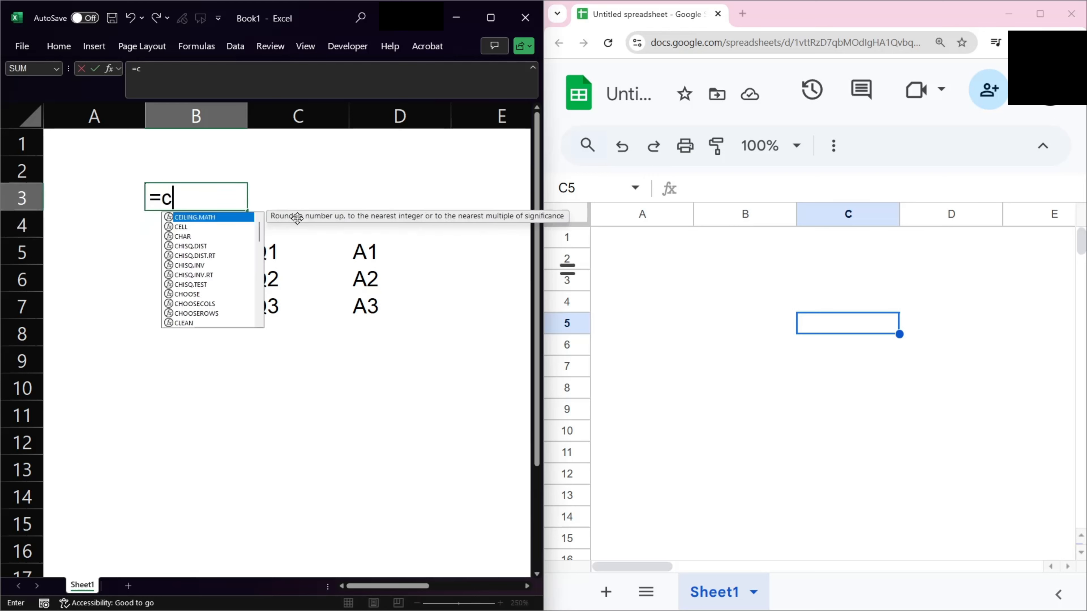
pyautogui.write('oun')
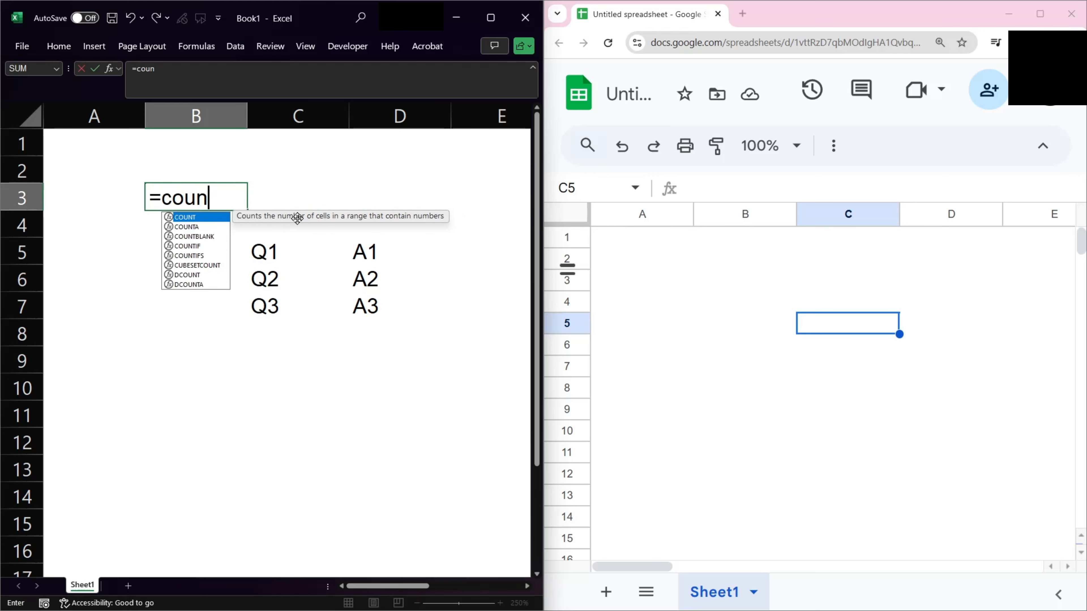
pyautogui.press('Down')
pyautogui.press('Tab')
pyautogui.press('Down')
pyautogui.press('Down')
pyautogui.press('Right')
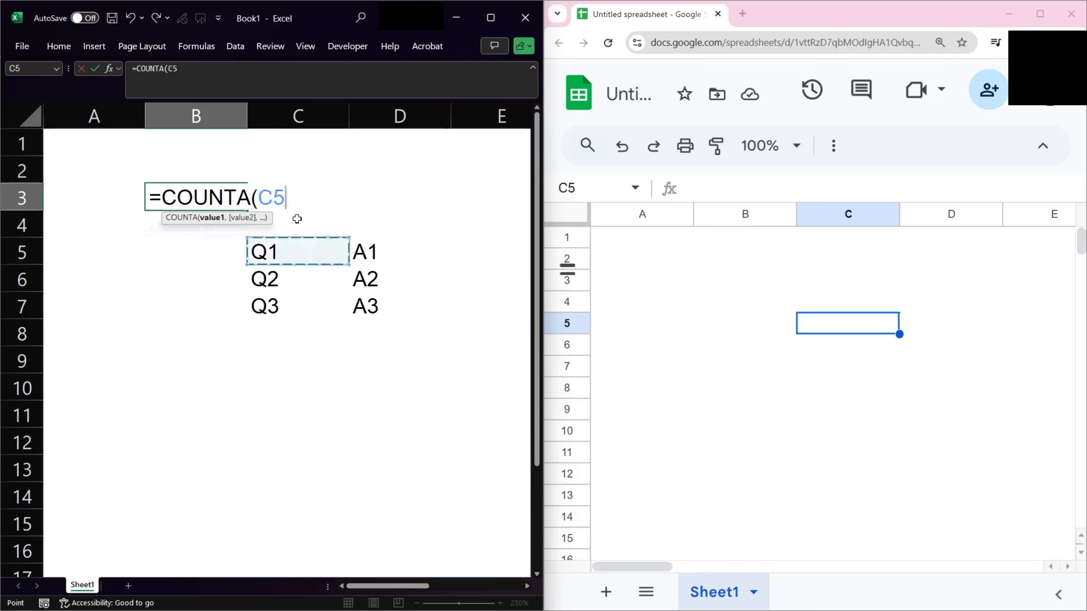
pyautogui.hotkey('shift', 'Down')
pyautogui.hotkey('shift', 'Down')
pyautogui.hotkey('shift', 'Down')
pyautogui.hotkey('shift', 'Down')
pyautogui.hotkey('shift', 'Down')
pyautogui.hotkey('shift', 'Down')
pyautogui.hotkey('shift', 'Down')
pyautogui.hotkey('shift', 'Down')
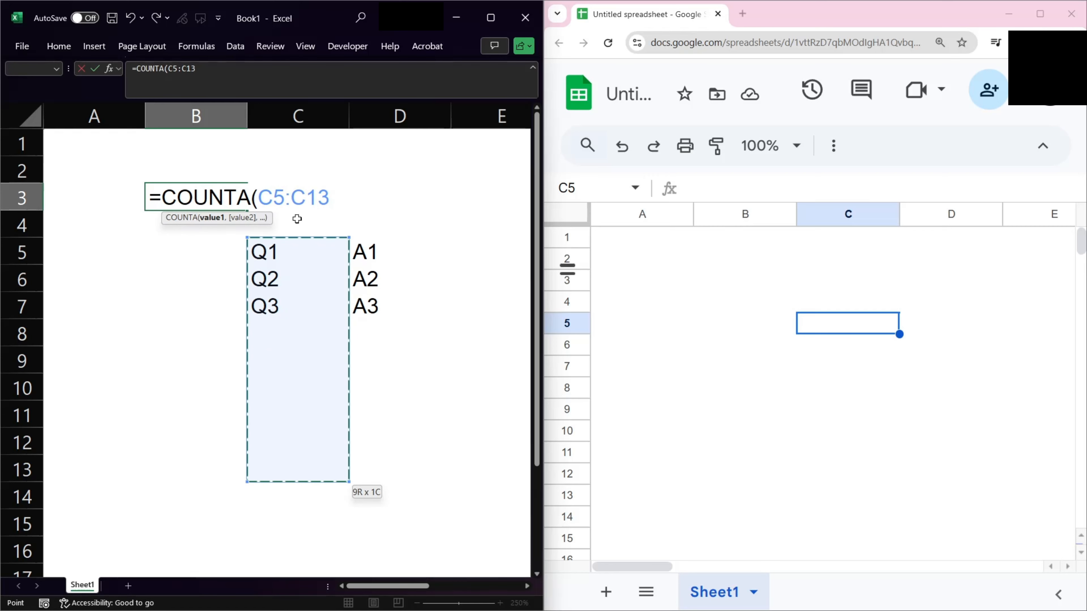
pyautogui.write(')')
pyautogui.press('Return')
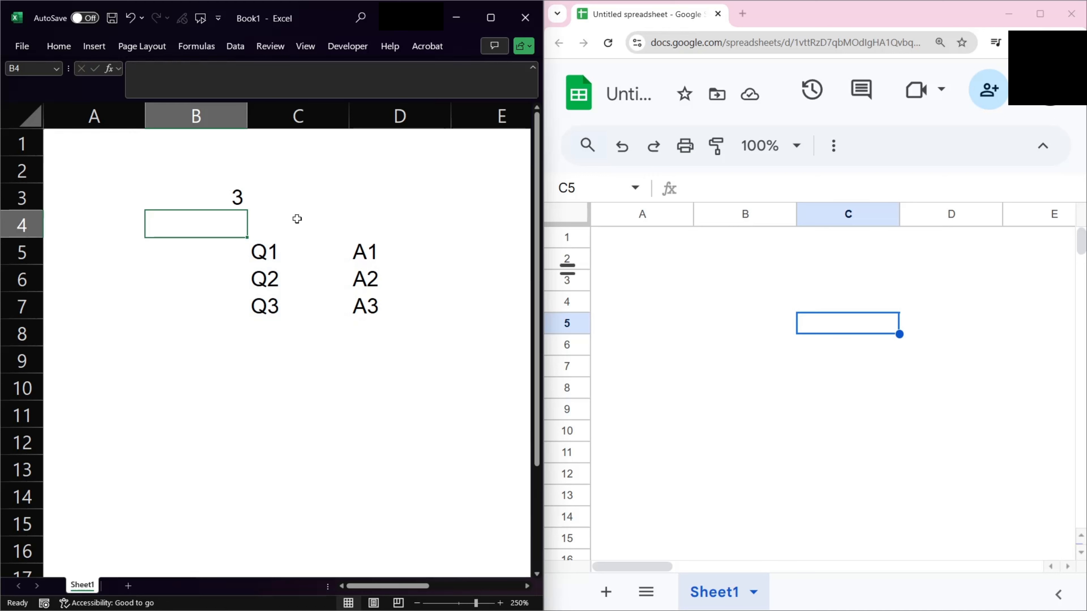
# In B9, display B3's formula text using FORMULATEXT.
pyautogui.press('Down')
pyautogui.press('Down')
pyautogui.press('Down')
pyautogui.press('Down')
pyautogui.press('Down')
pyautogui.press('Down')
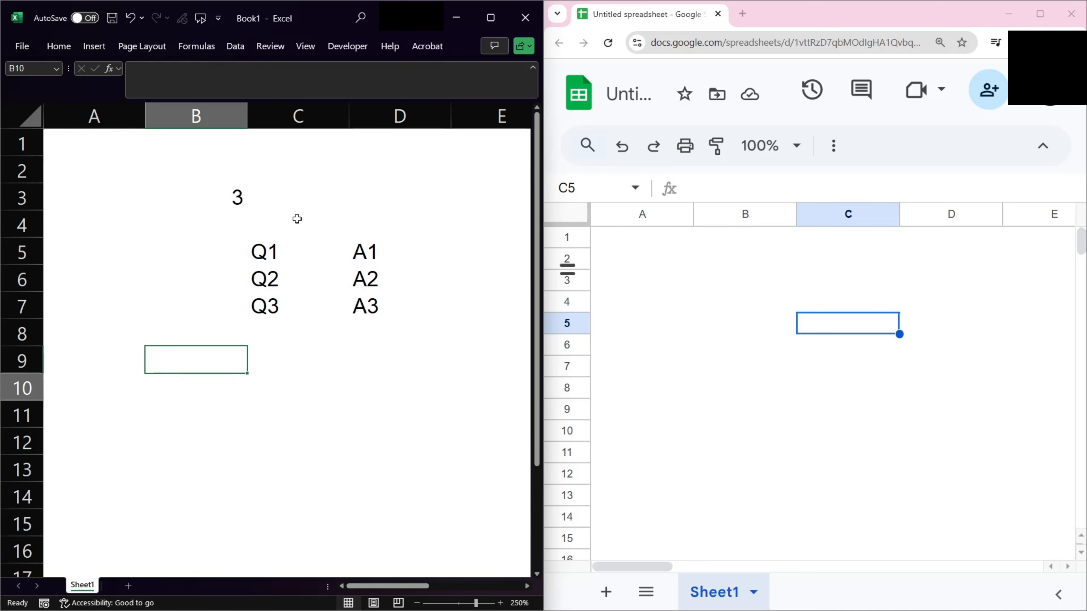
pyautogui.press('Up')
pyautogui.write('=fom')
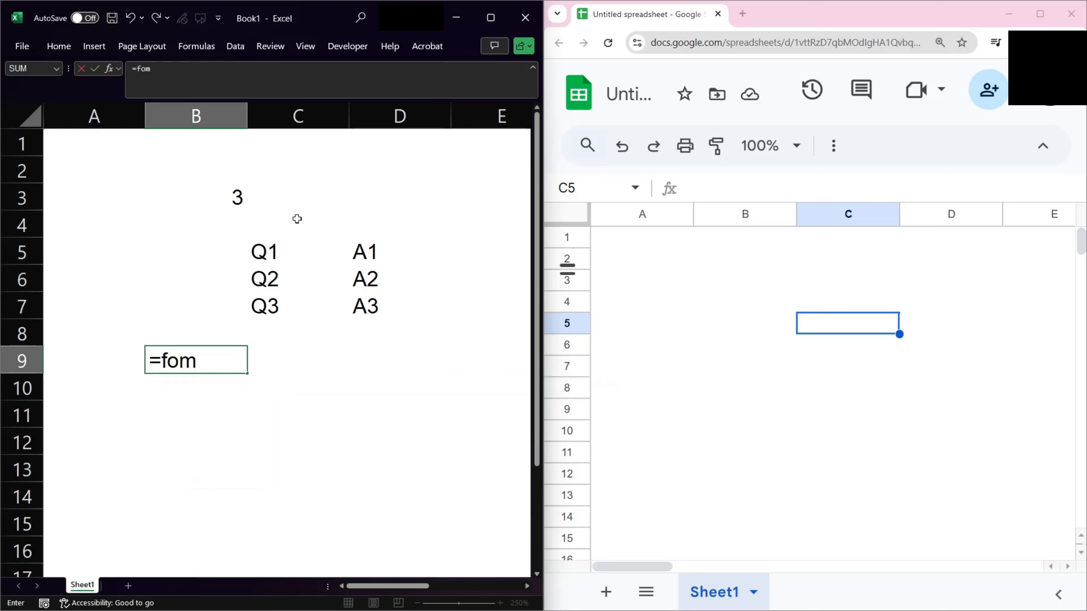
pyautogui.press('BackSpace')
pyautogui.write('r')
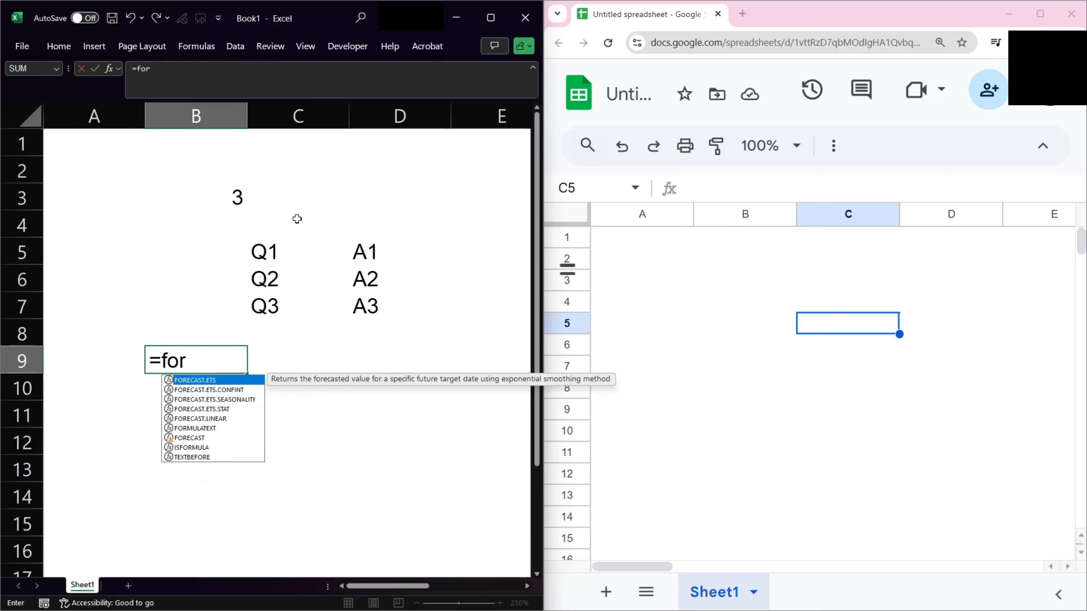
pyautogui.press('Down')
pyautogui.press('Down')
pyautogui.press('Down')
pyautogui.press('Down')
pyautogui.press('Down')
pyautogui.press('Tab')
pyautogui.press('Up')
pyautogui.press('Up')
pyautogui.press('Up')
pyautogui.press('Up')
pyautogui.press('Up')
pyautogui.press('Up')
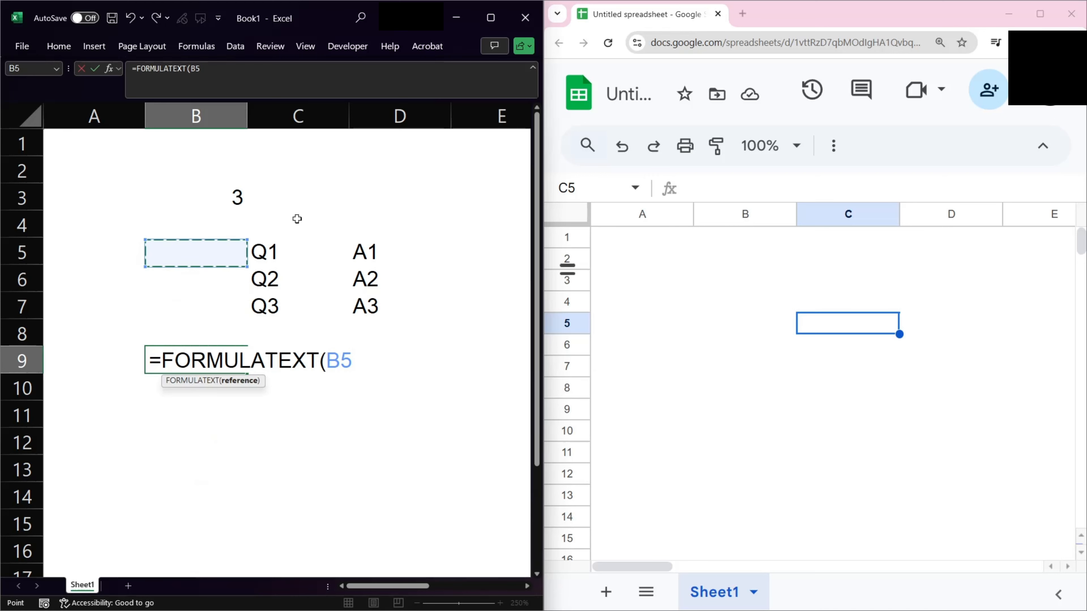
pyautogui.write(')')
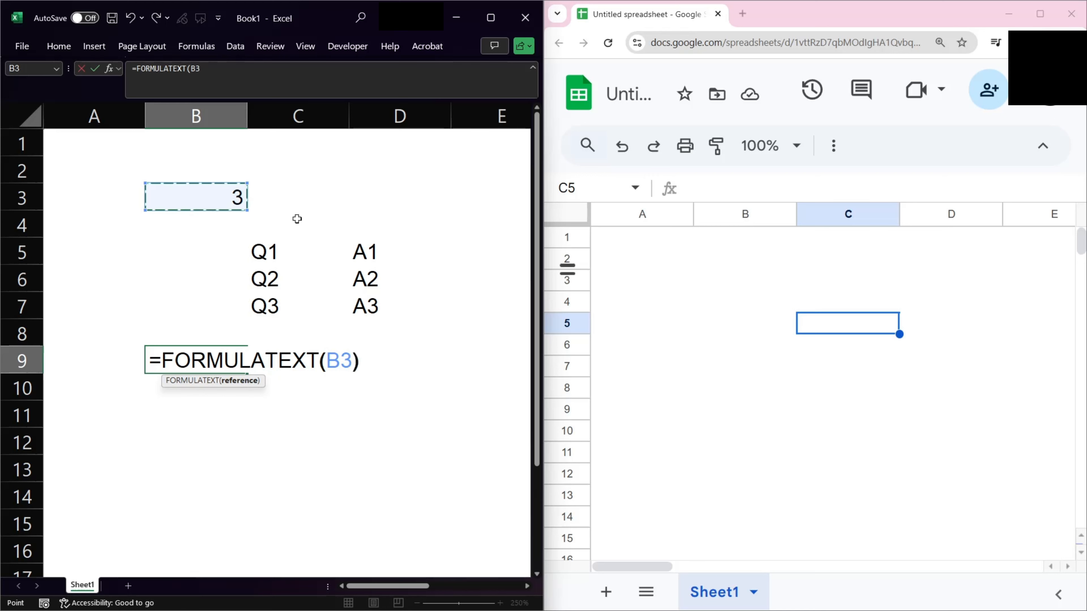
pyautogui.press('Return')
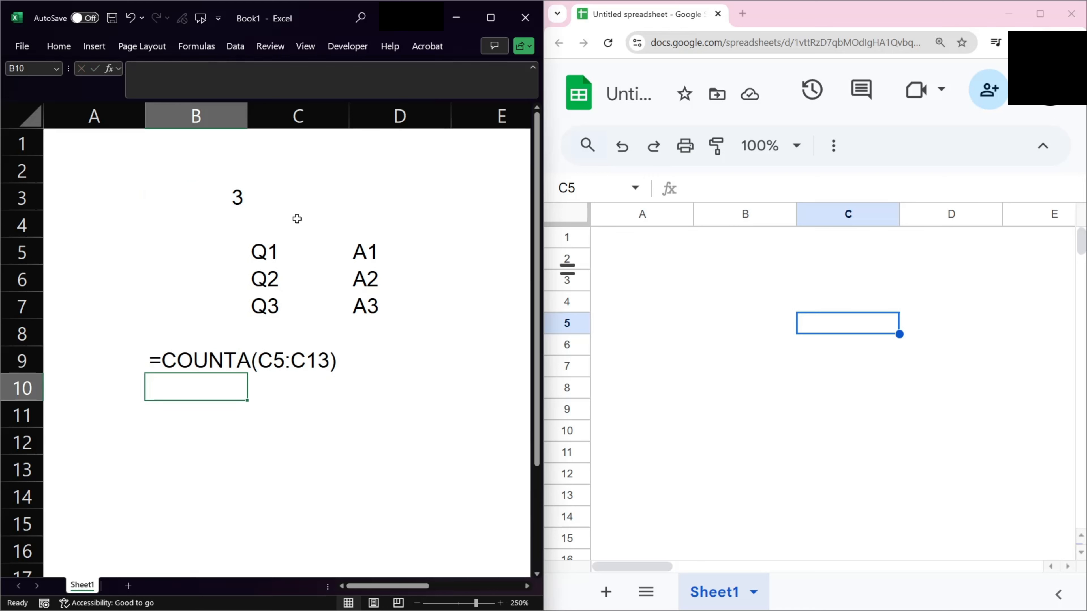
# In B2, enter =RANDBETWEEN( 1 , $B$3 ) to pick a random number up to the question count.
pyautogui.press('Up')
pyautogui.press('Up')
pyautogui.press('Up')
pyautogui.press('Up')
pyautogui.press('Up')
pyautogui.press('Up')
pyautogui.press('Up')
pyautogui.press('Up')
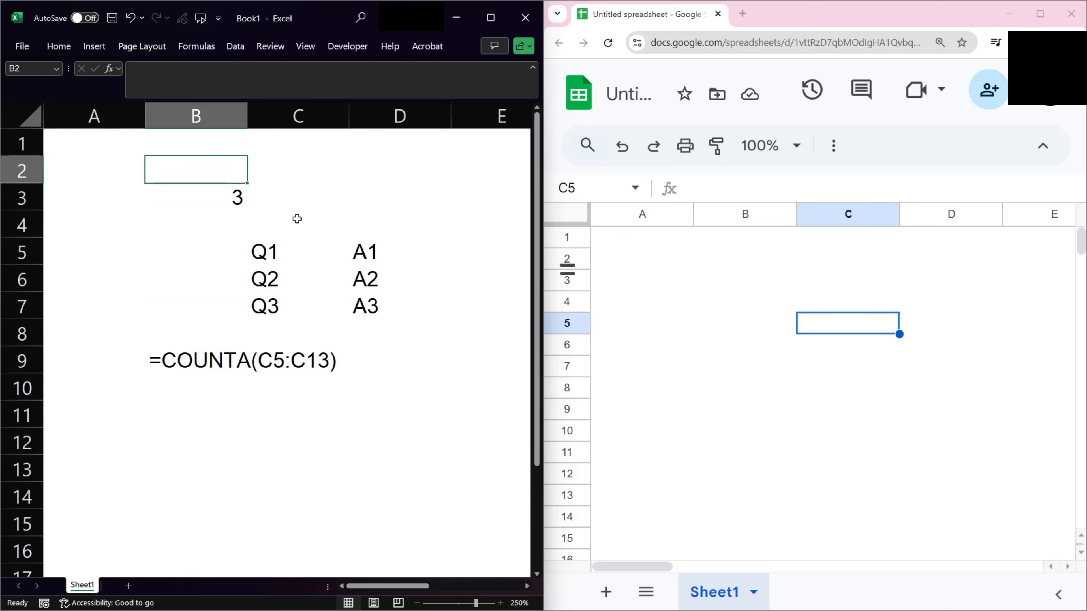
pyautogui.write('=rand')
pyautogui.press('Down')
pyautogui.press('Down')
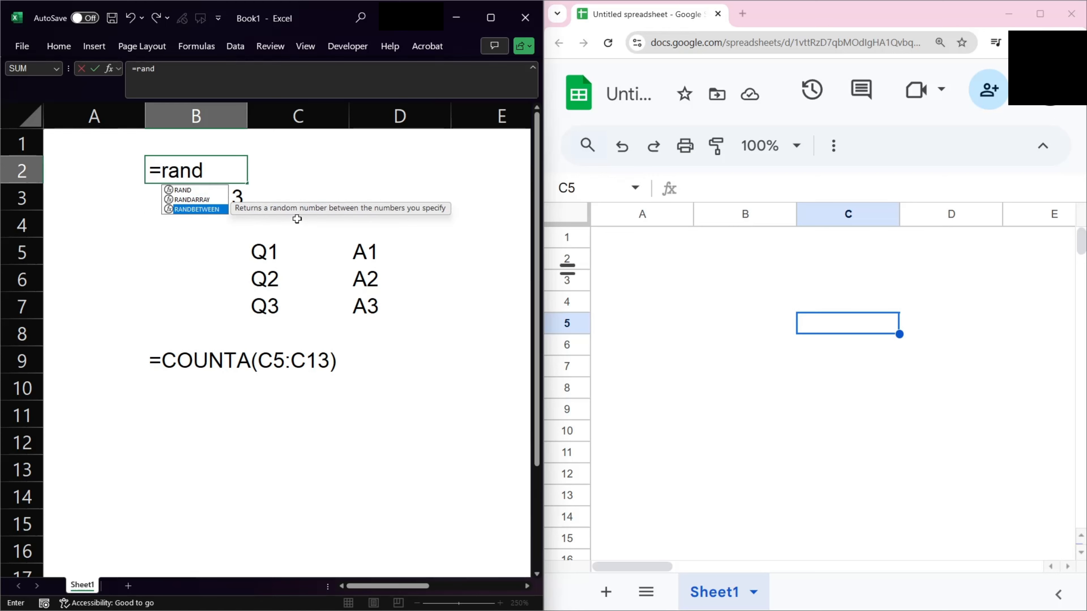
pyautogui.press('Tab')
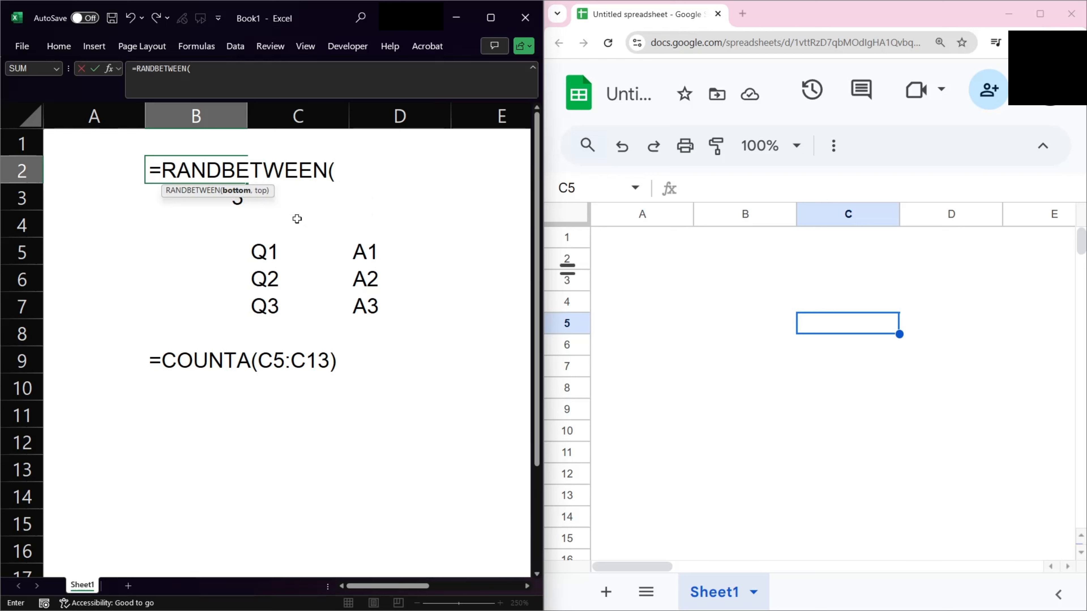
pyautogui.write('1  ,')
pyautogui.press('Down')
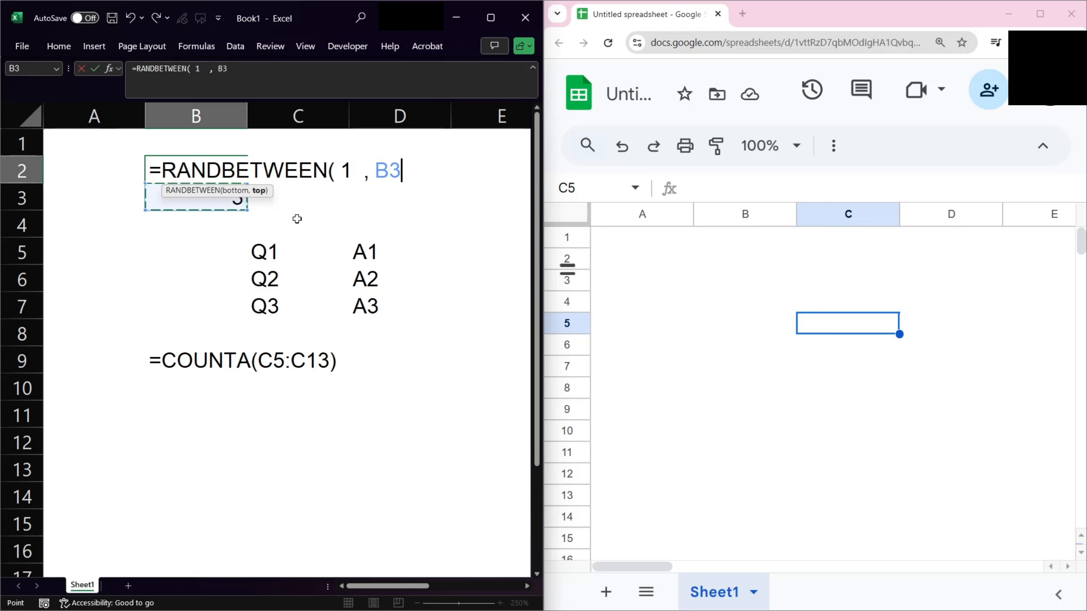
pyautogui.press('F4')
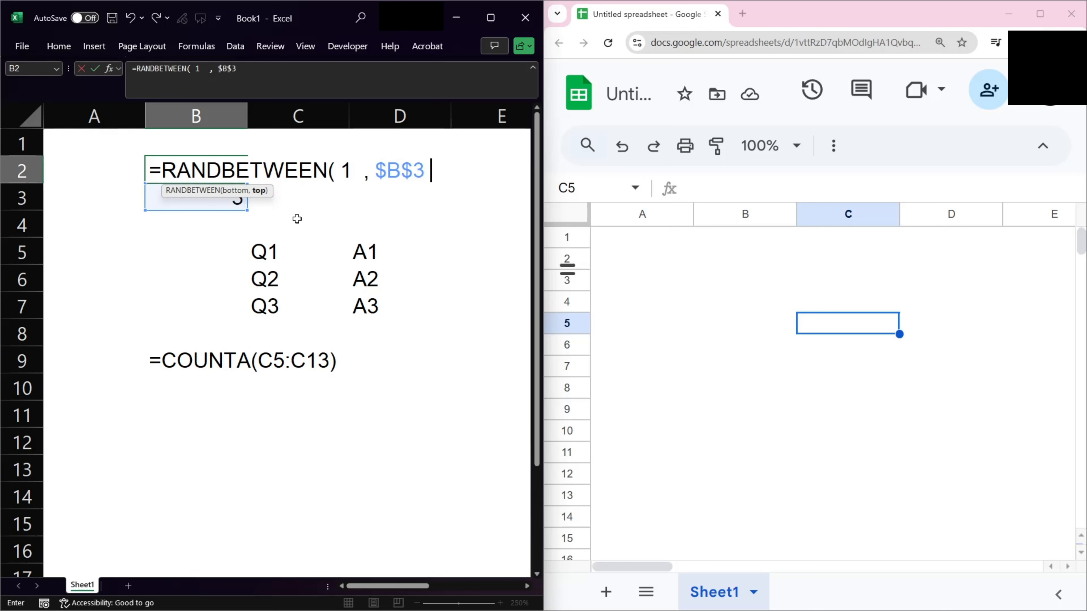
pyautogui.write(')')
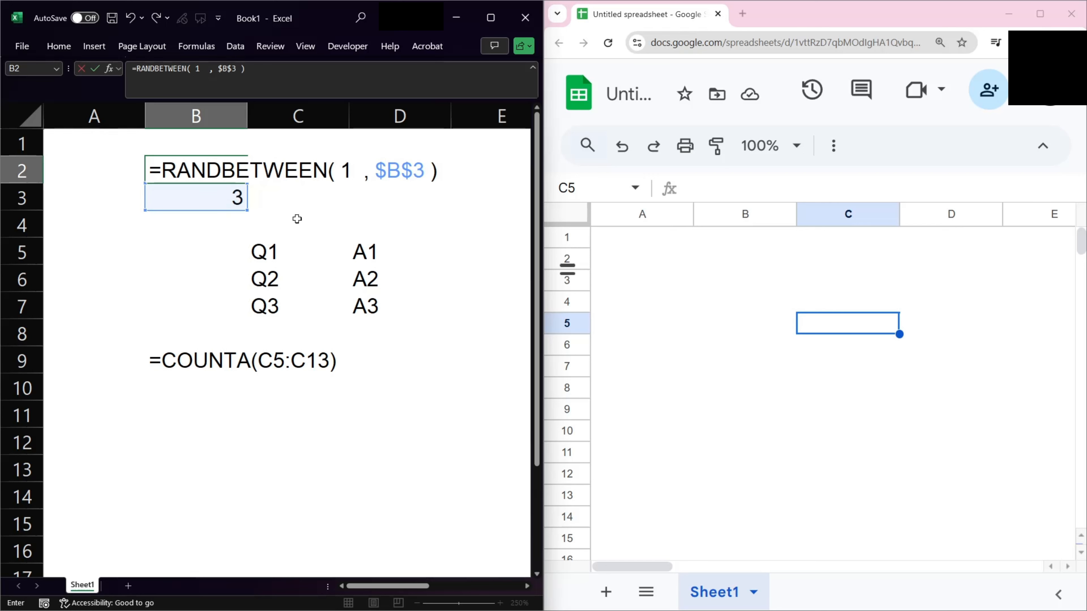
pyautogui.press('Return')
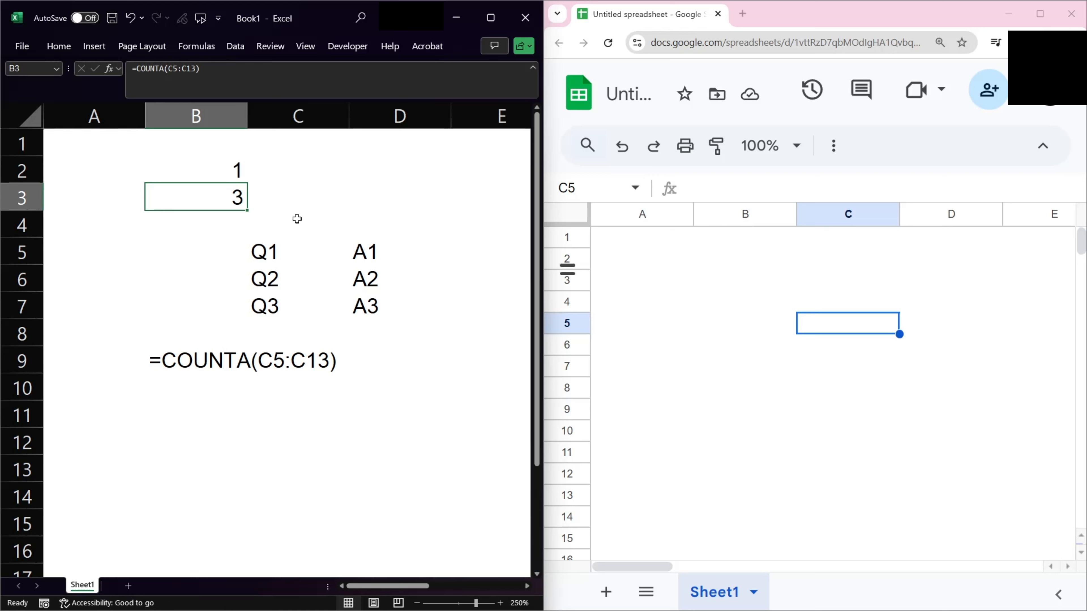
# Recalculate the worksheet several times to regenerate the random number.
pyautogui.press('Up')
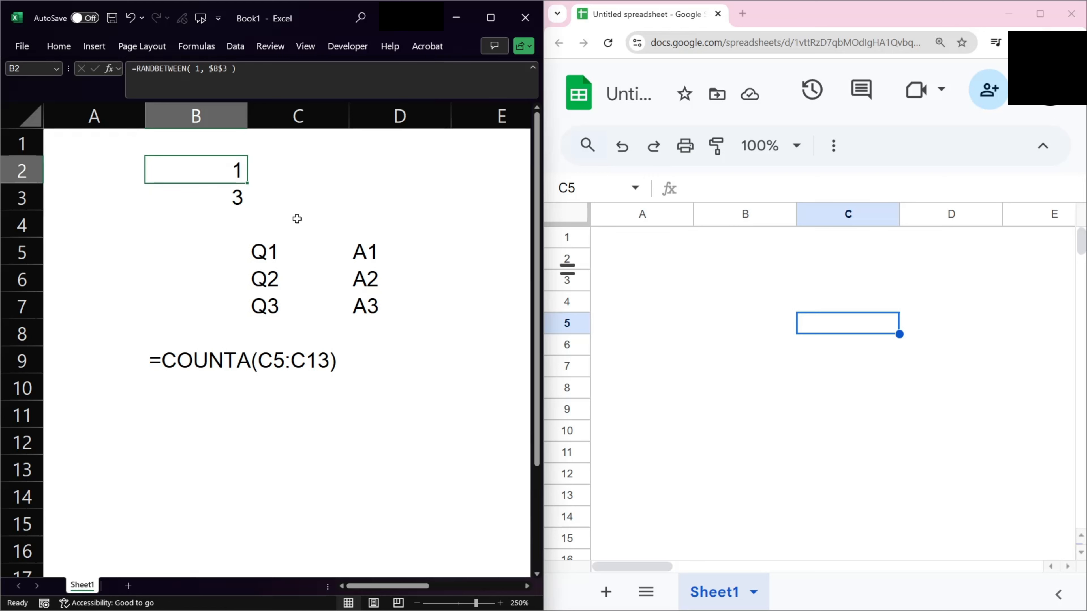
pyautogui.press('Up')
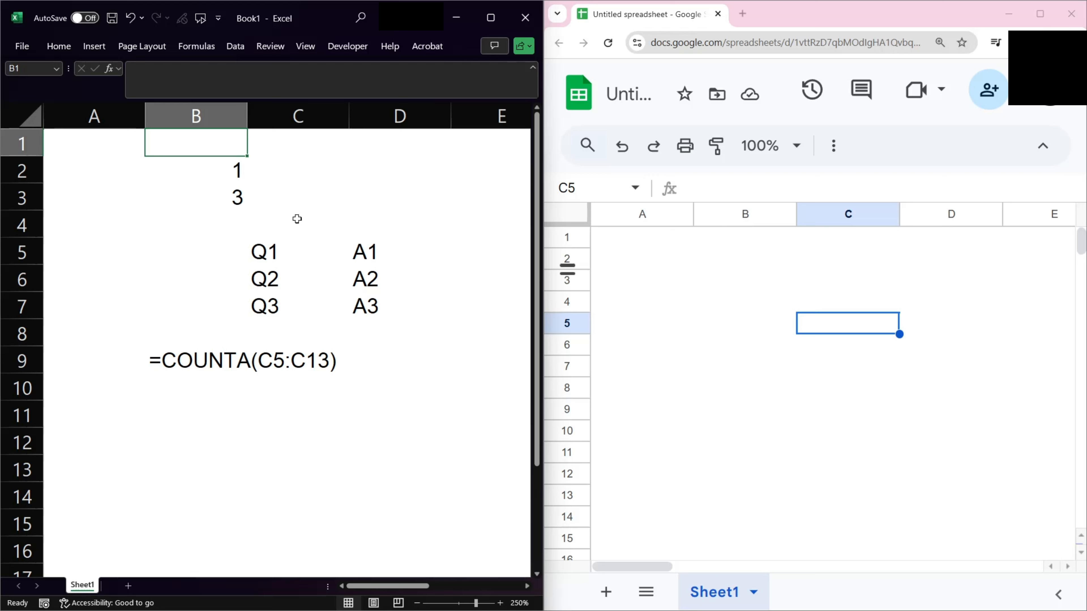
pyautogui.press('F9')
pyautogui.press('F9')
pyautogui.press('F9')
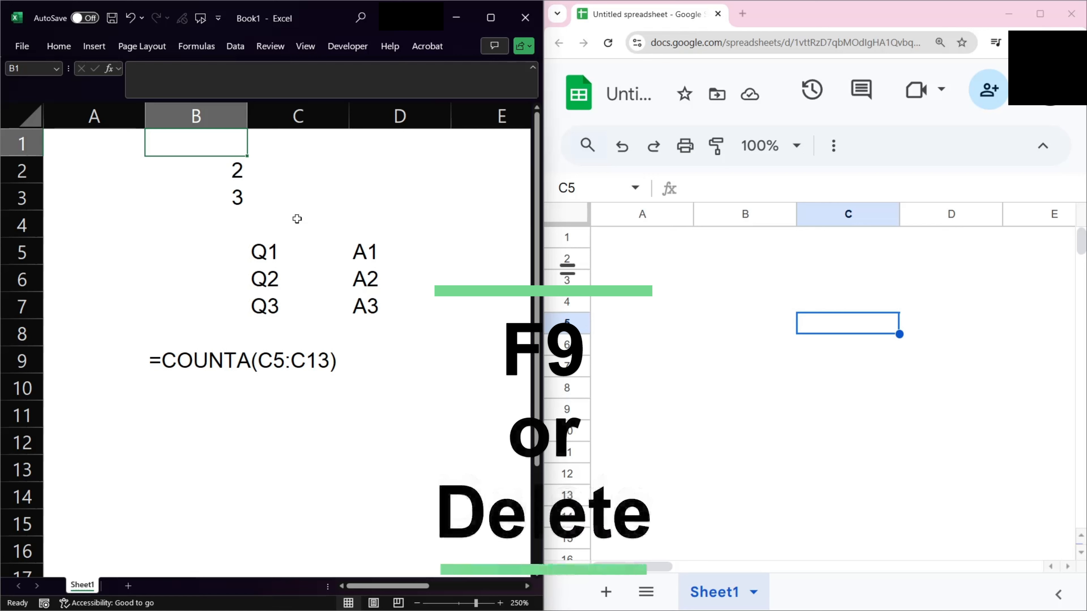
pyautogui.press('F9')
pyautogui.press('F9')
pyautogui.press('F9')
pyautogui.press('F9')
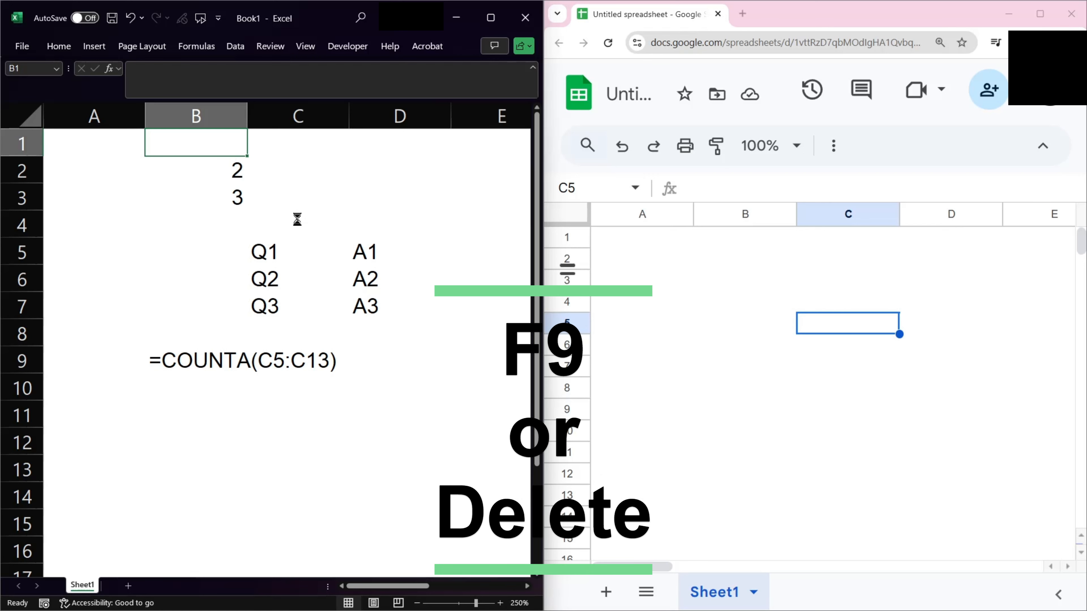
# In B10, display B2's formula text using FORMULATEXT.
pyautogui.press('Down')
pyautogui.press('Down')
pyautogui.press('Down')
pyautogui.press('Down')
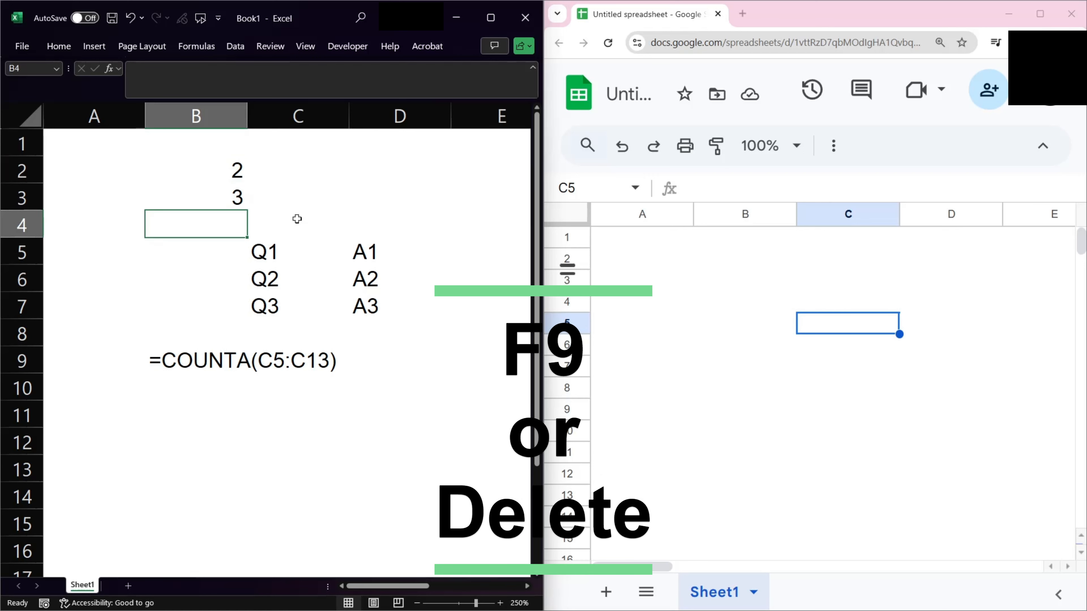
pyautogui.press('Up')
pyautogui.press('Up')
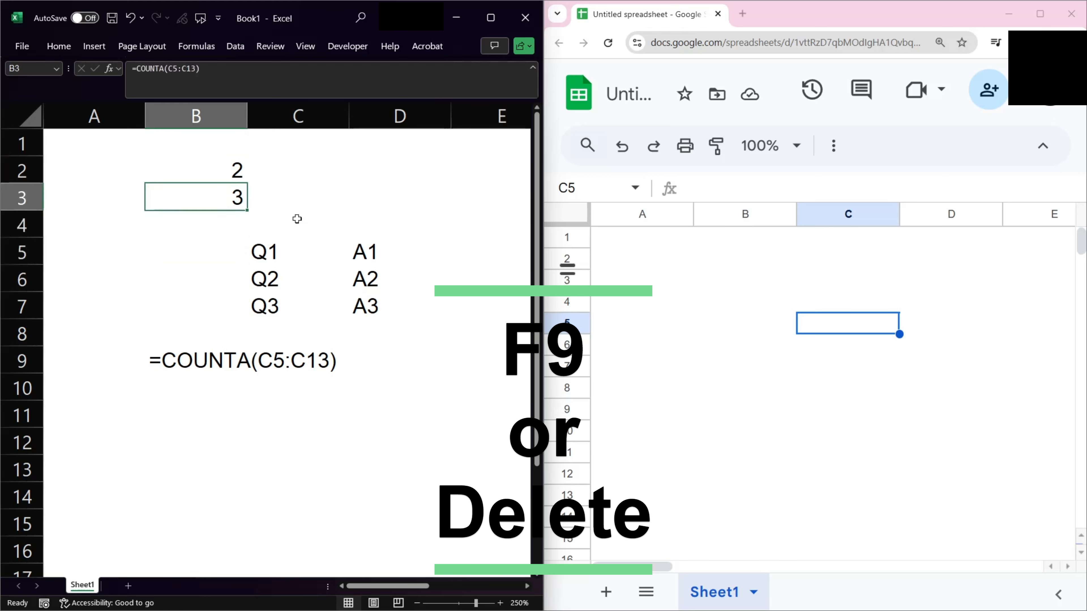
pyautogui.press('Down')
pyautogui.press('Down')
pyautogui.press('Down')
pyautogui.press('Down')
pyautogui.press('Down')
pyautogui.press('Down')
pyautogui.press('Down')
pyautogui.write('=for')
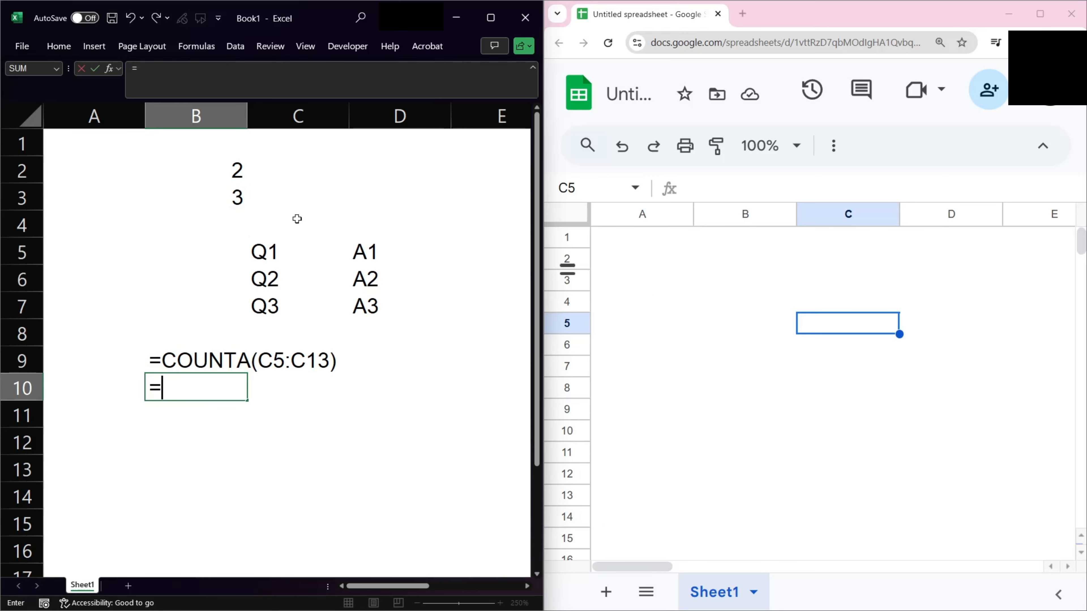
pyautogui.press('Down')
pyautogui.press('Down')
pyautogui.press('Down')
pyautogui.press('Down')
pyautogui.press('Down')
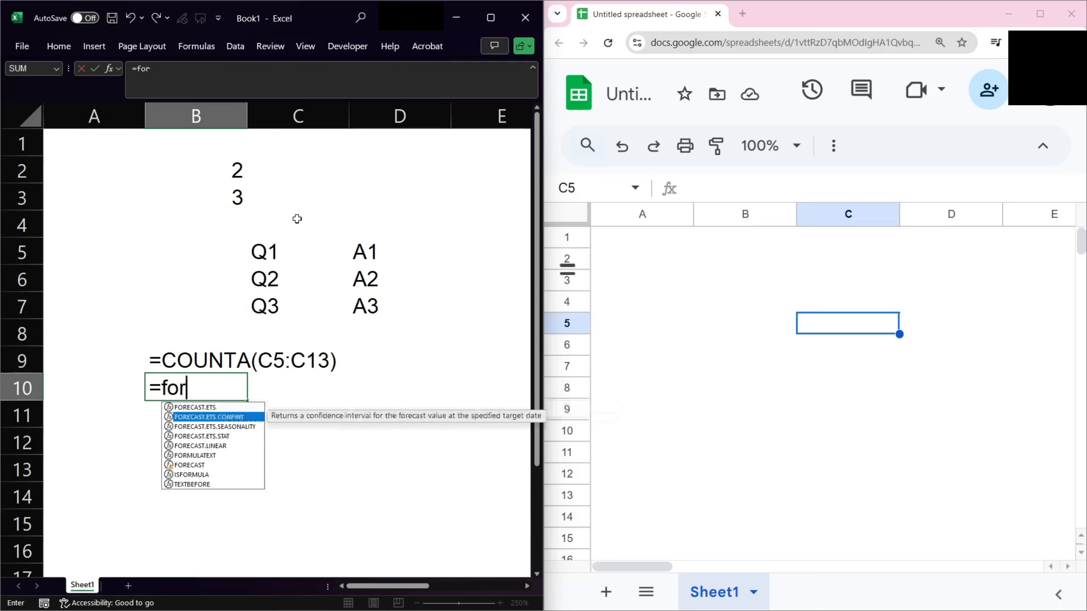
pyautogui.press('Tab')
pyautogui.press('Up')
pyautogui.press('Up')
pyautogui.press('Up')
pyautogui.press('Up')
# Trace the dependents of cells B2 and B3.
pyautogui.press('Up')
pyautogui.press('Up')
pyautogui.press('Up')
pyautogui.press('Up')
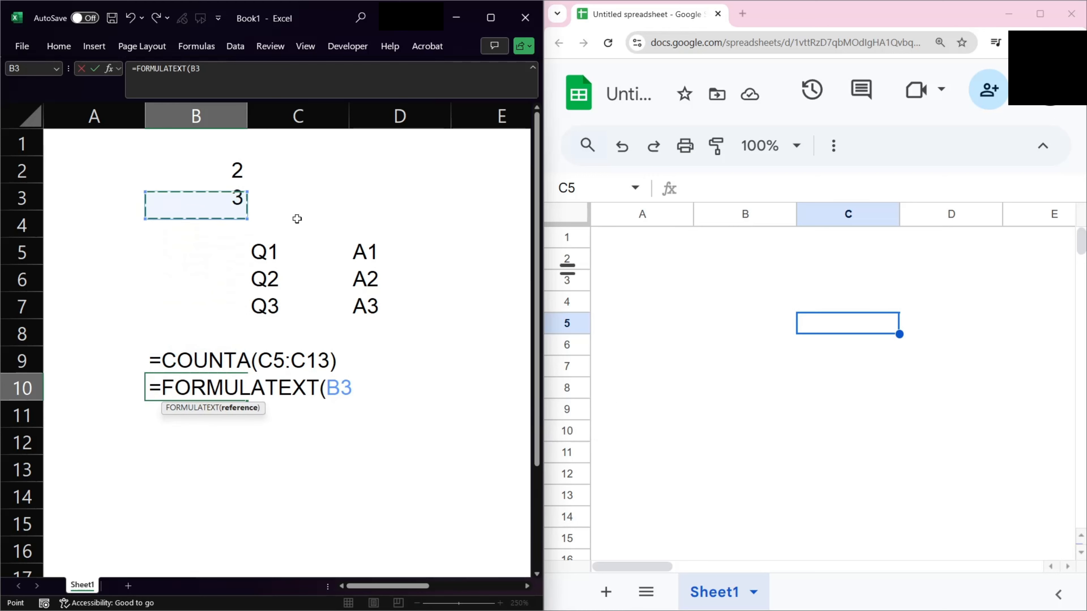
pyautogui.write(')')
pyautogui.press('Return')
pyautogui.press('Up')
pyautogui.press('Up')
pyautogui.press('Up')
pyautogui.press('Up')
pyautogui.press('Up')
pyautogui.press('Up')
pyautogui.press('Up')
pyautogui.press('Up')
pyautogui.press('Up')
pyautogui.press('Up')
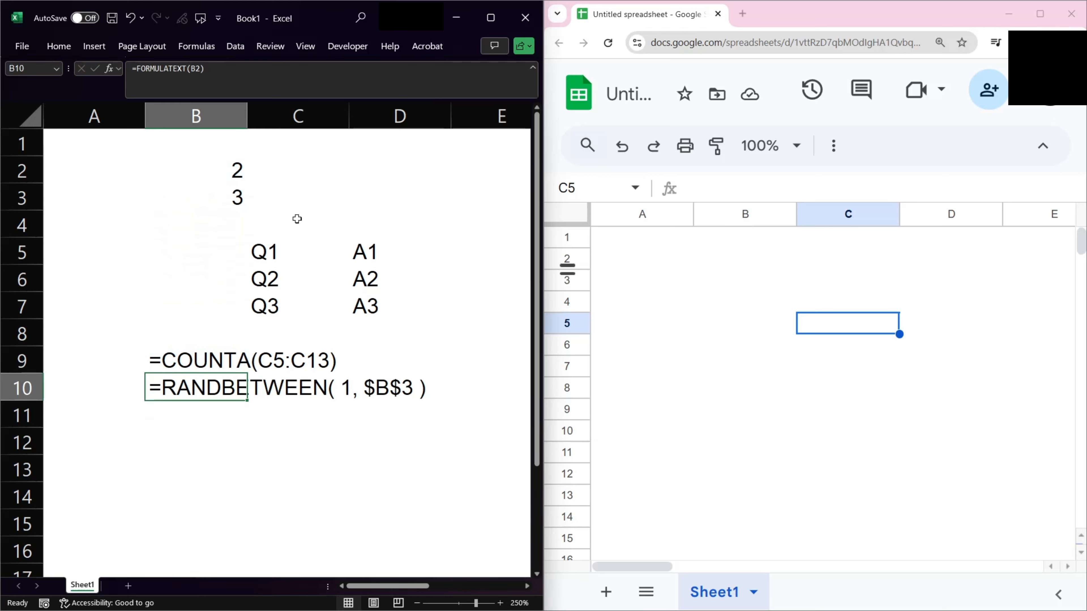
pyautogui.press('Down')
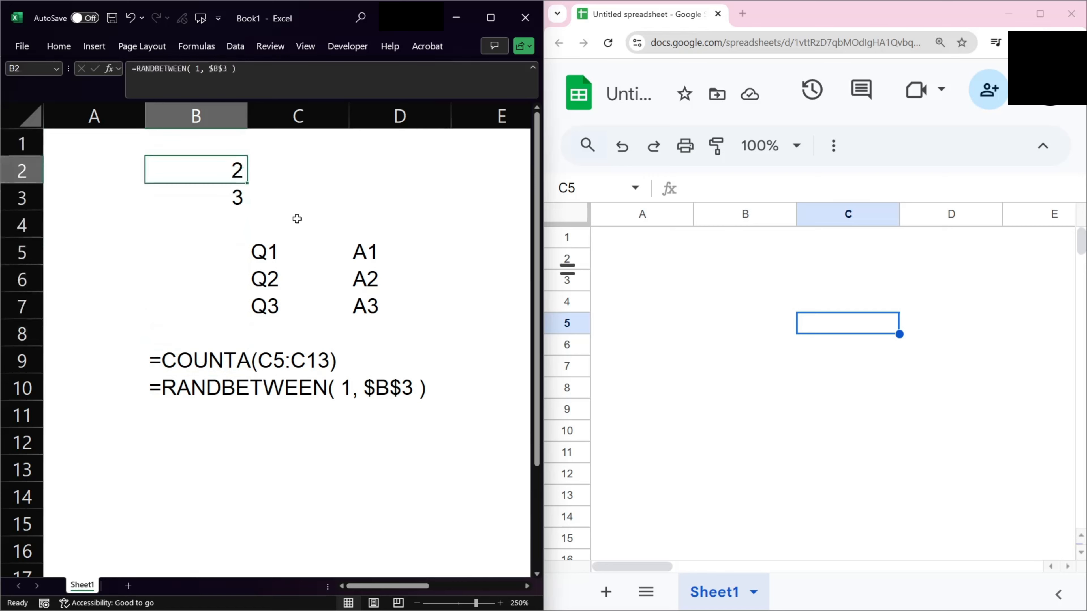
pyautogui.hotkey('alt', 'm')
pyautogui.press('d')
pyautogui.press('Down')
pyautogui.hotkey('alt', 'm')
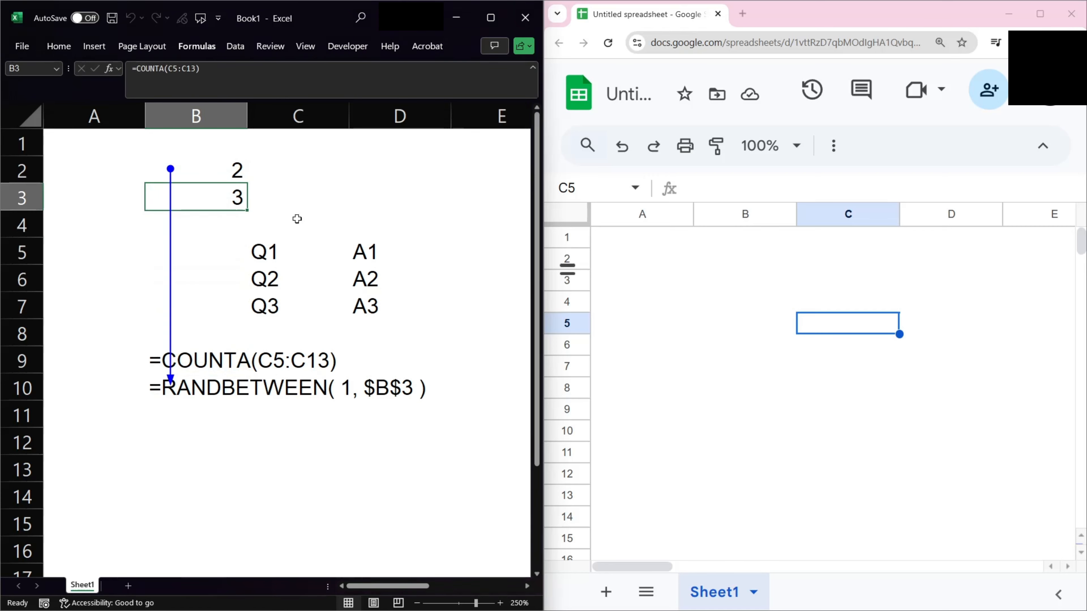
pyautogui.press('d')
# Remove all tracer arrows from the sheet.
pyautogui.press('Right')
pyautogui.press('Up')
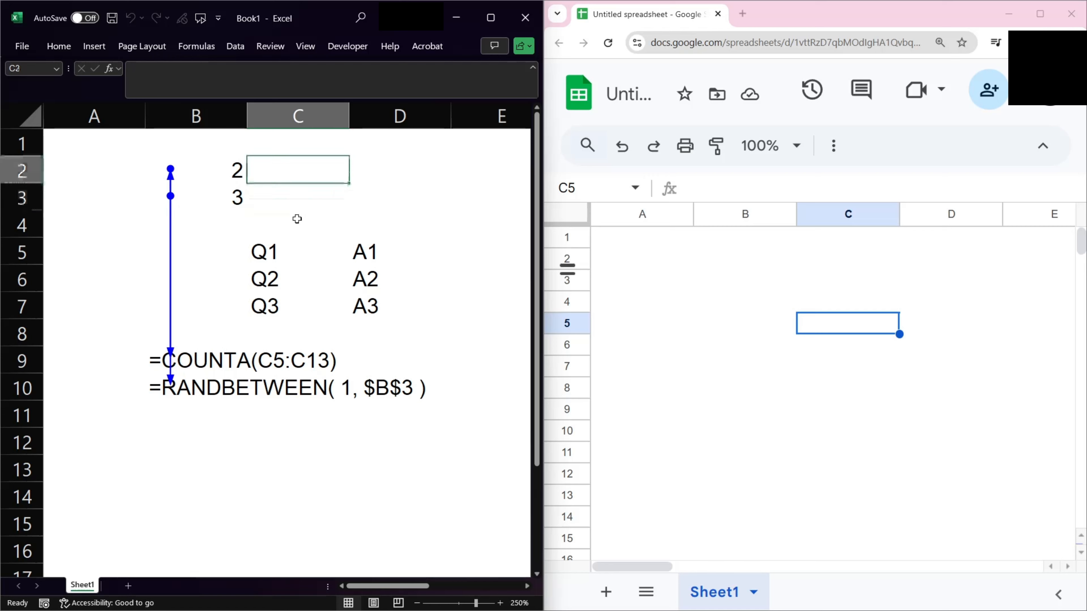
pyautogui.press('Left')
pyautogui.press('Down')
pyautogui.hotkey('alt', 'm')
pyautogui.press('a')
pyautogui.press('a')
# In C3, enter =OFFSET(C$4, $B$2, ) to return the question from the randomly chosen row.
pyautogui.press('Right')
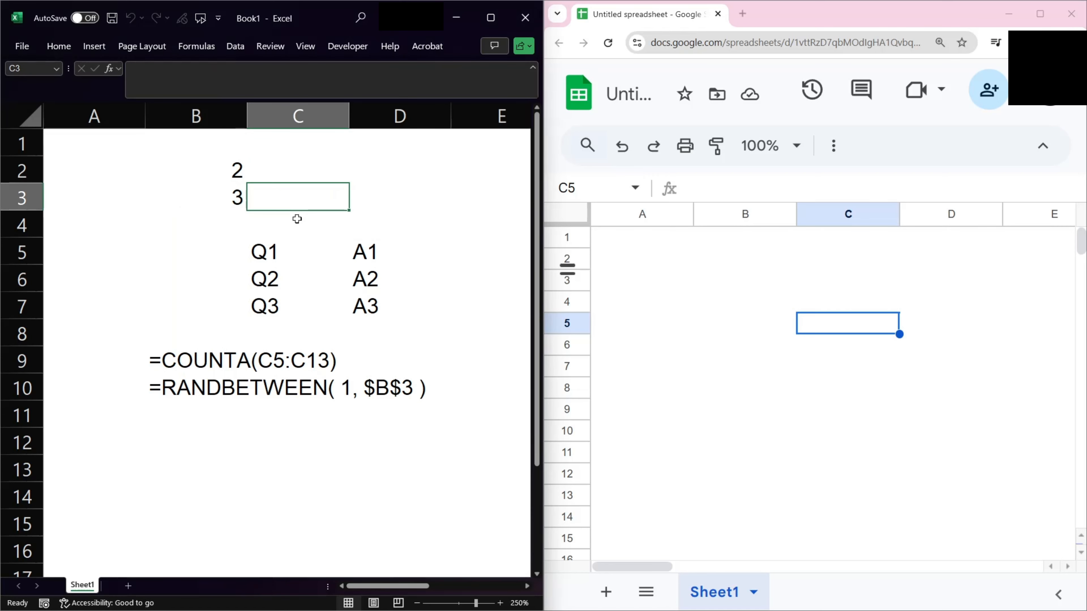
pyautogui.write('=ofse')
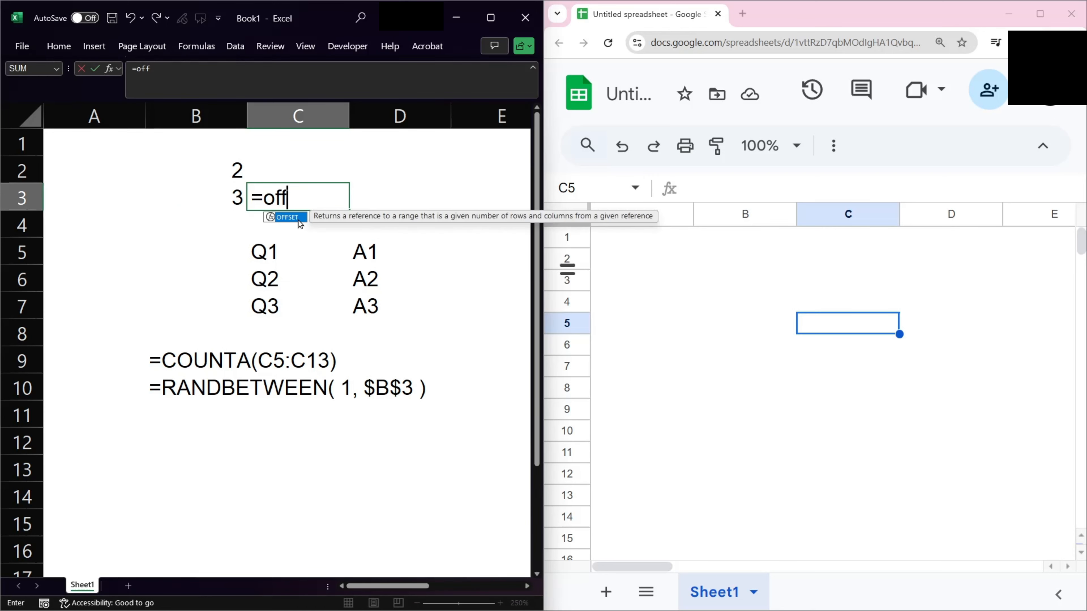
pyautogui.press('Tab')
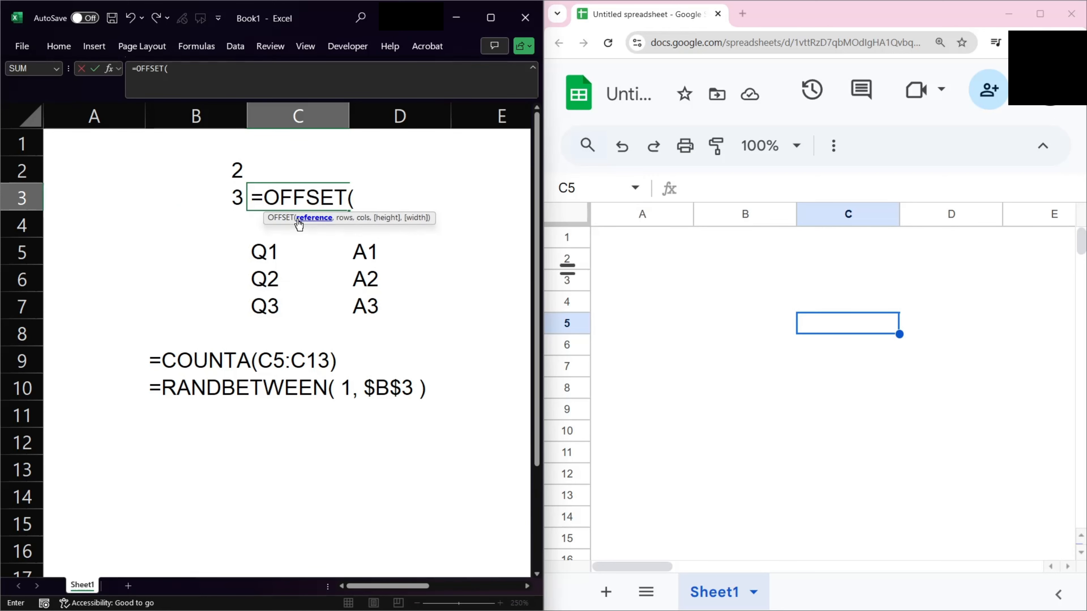
pyautogui.click(298, 225)
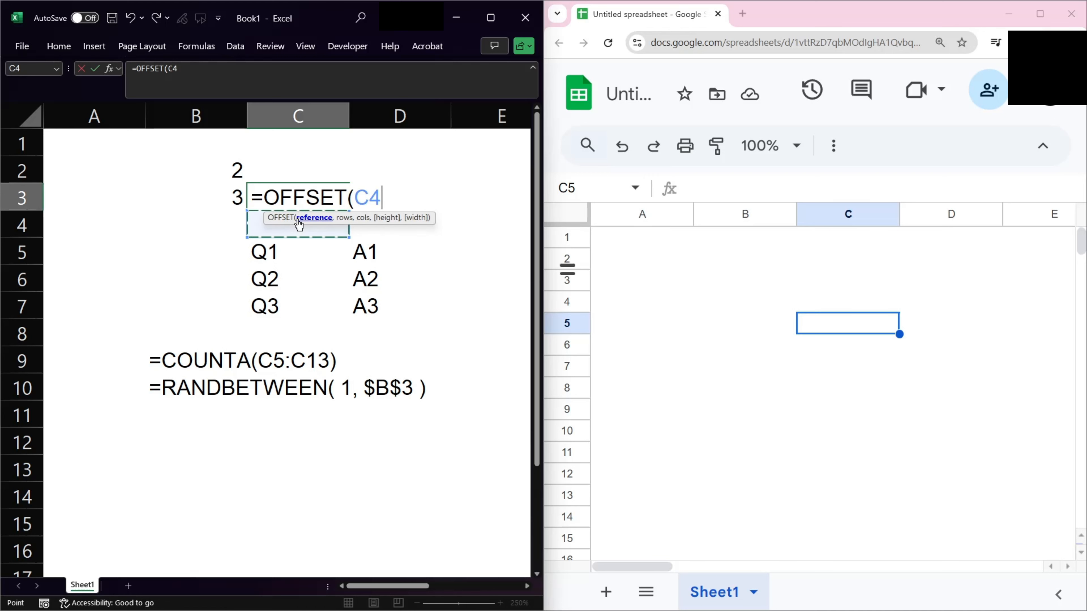
pyautogui.press('F4')
pyautogui.press('F4')
pyautogui.write(',')
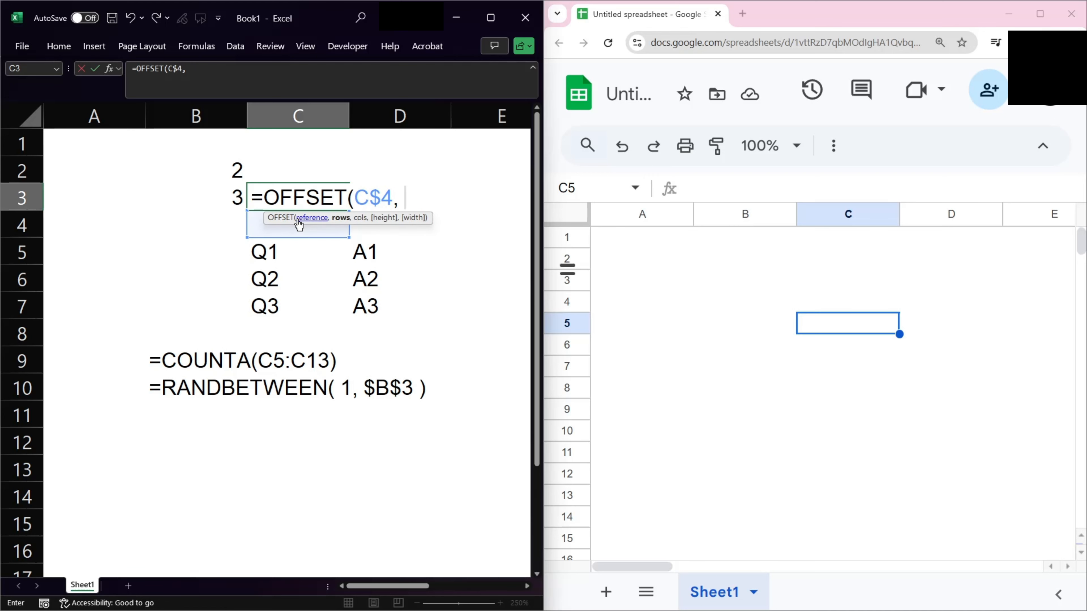
pyautogui.press('Up')
pyautogui.press('Left')
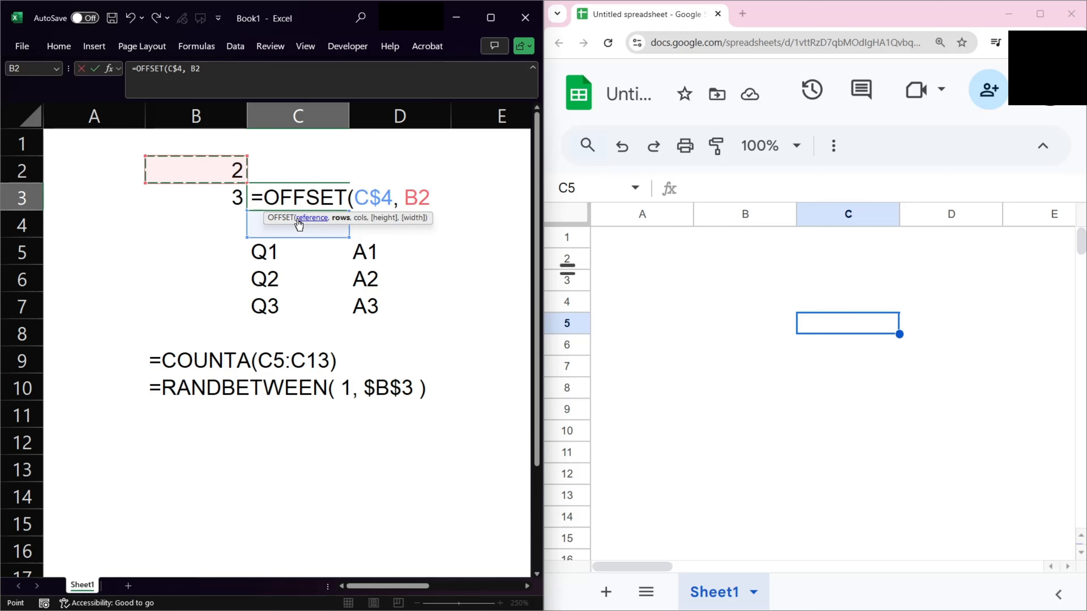
pyautogui.press('F4')
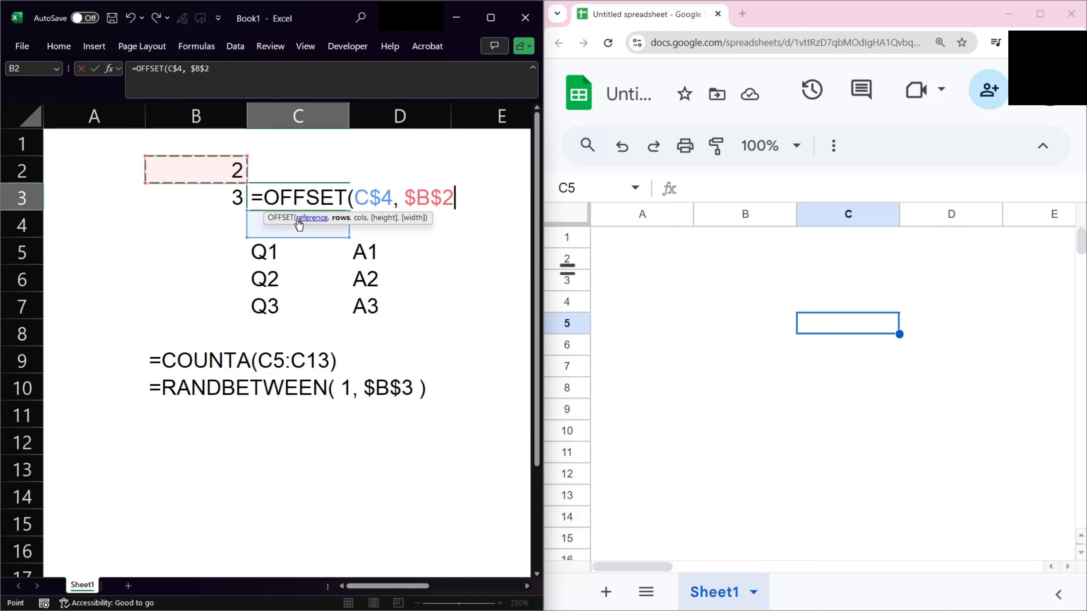
pyautogui.write(', ')
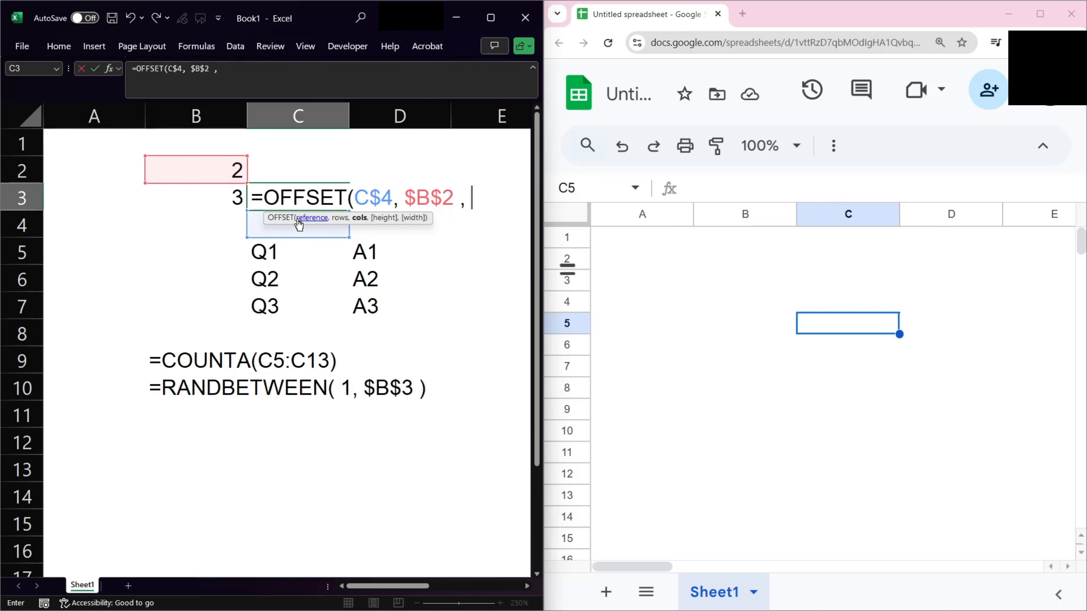
pyautogui.write('0')
pyautogui.press('BackSpace')
pyautogui.write(')')
pyautogui.press('Return')
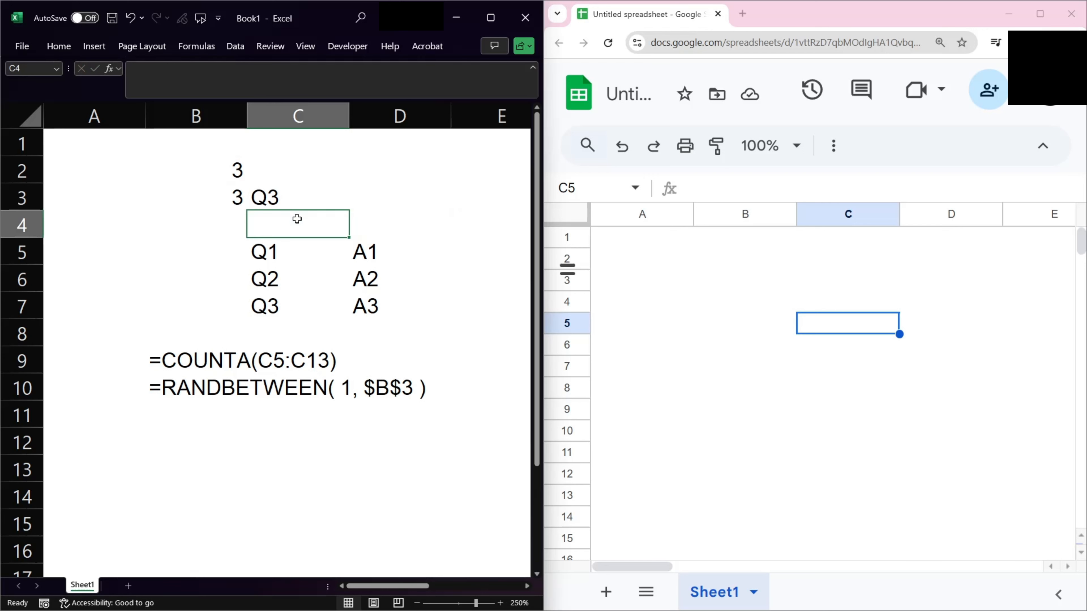
# Add an outside border around cell C3.
pyautogui.press('Up')
pyautogui.hotkey('ctrl', 'c')
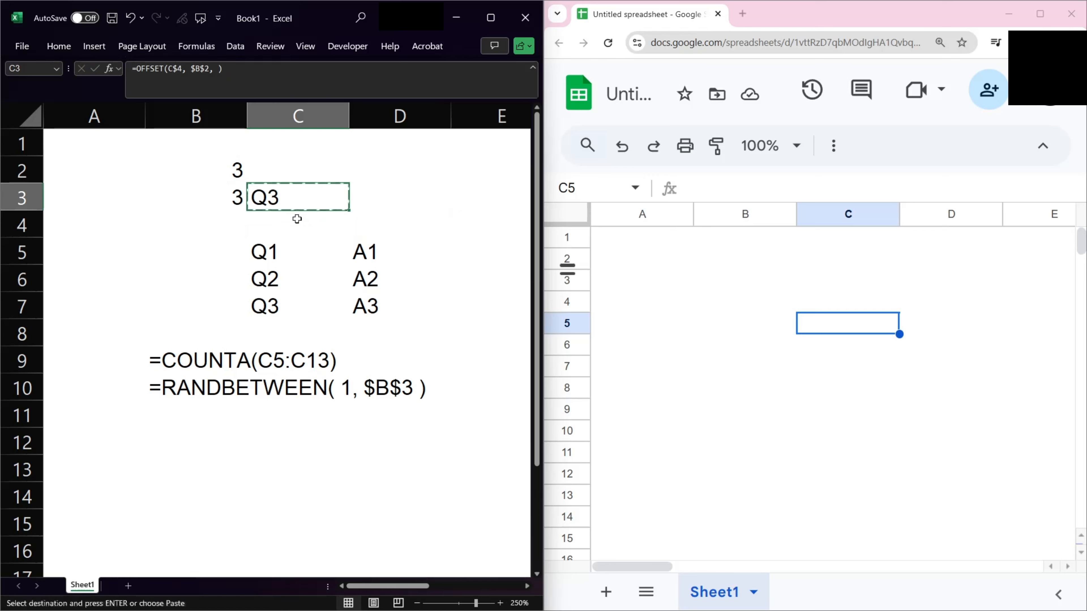
pyautogui.press('Escape')
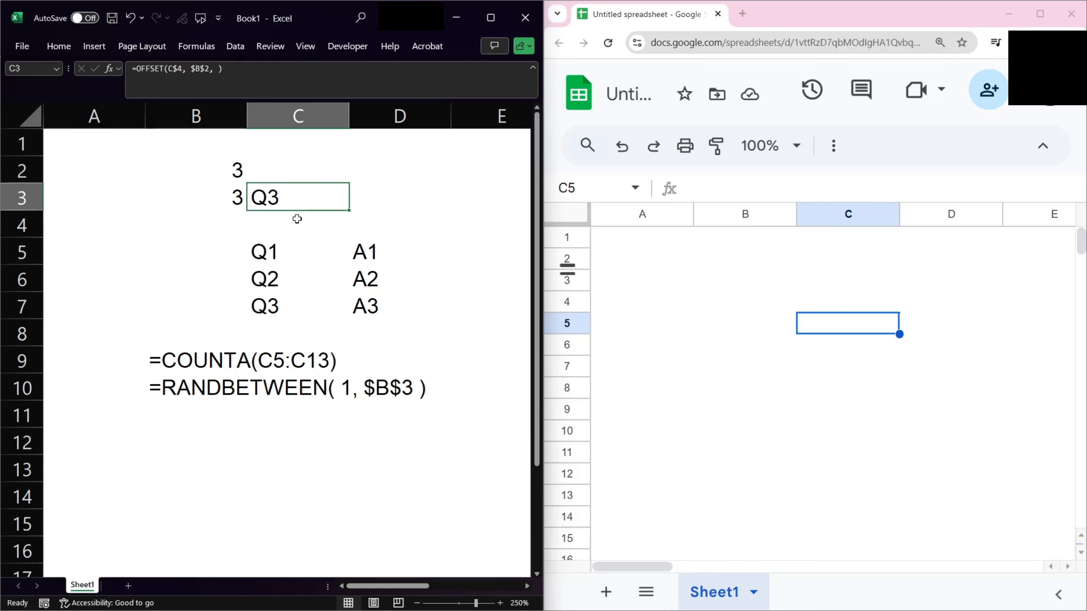
pyautogui.hotkey('alt', 'h')
pyautogui.press('b')
pyautogui.press('t')
pyautogui.press('Right')
pyautogui.press('Left')
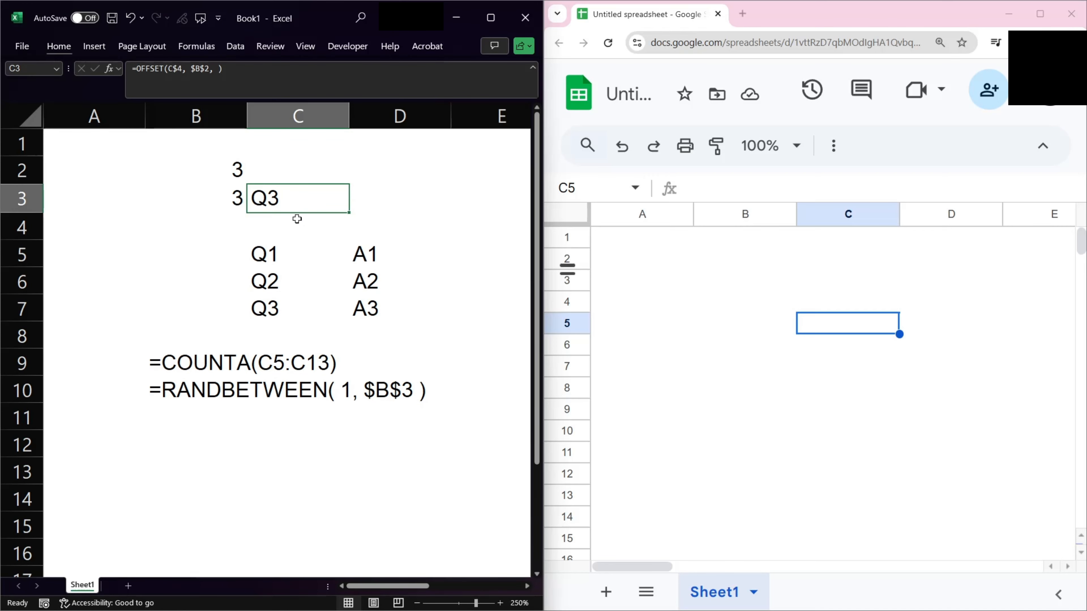
# Copy C3's formula and border into D3 to return the matching answer.
pyautogui.hotkey('ctrl', 'c')
pyautogui.press('Right')
pyautogui.hotkey('ctrl', 'v')
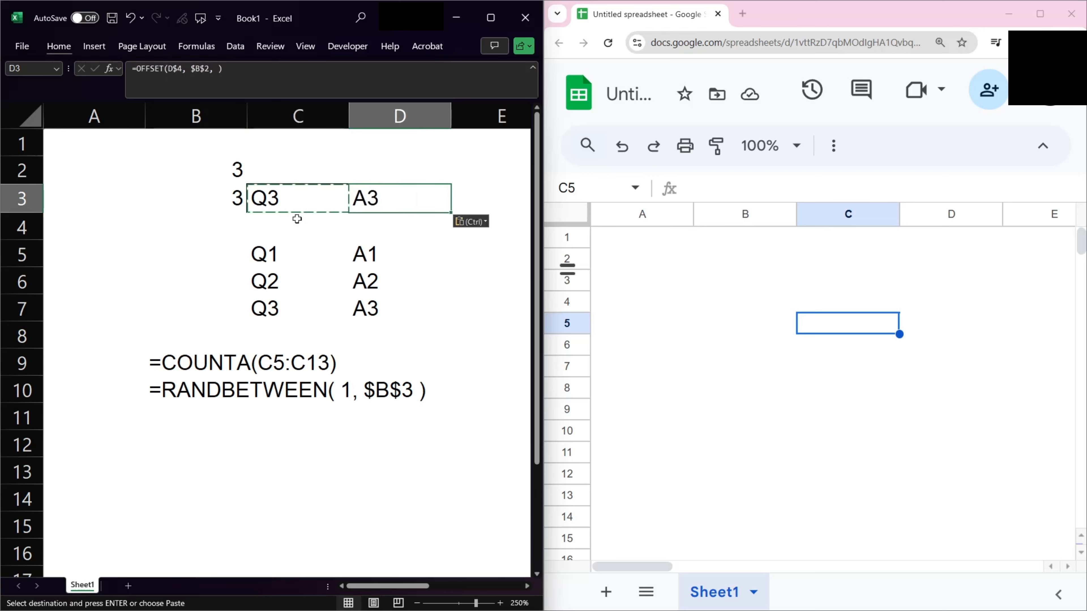
pyautogui.press('Left')
pyautogui.press('Left')
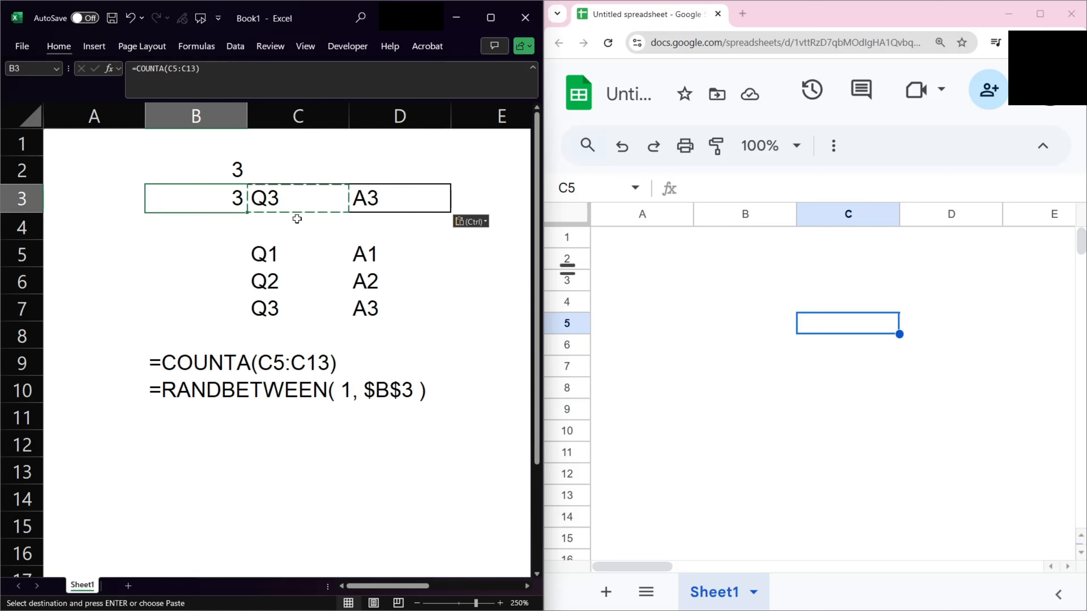
pyautogui.press('Right')
pyautogui.press('Up')
pyautogui.press('Right')
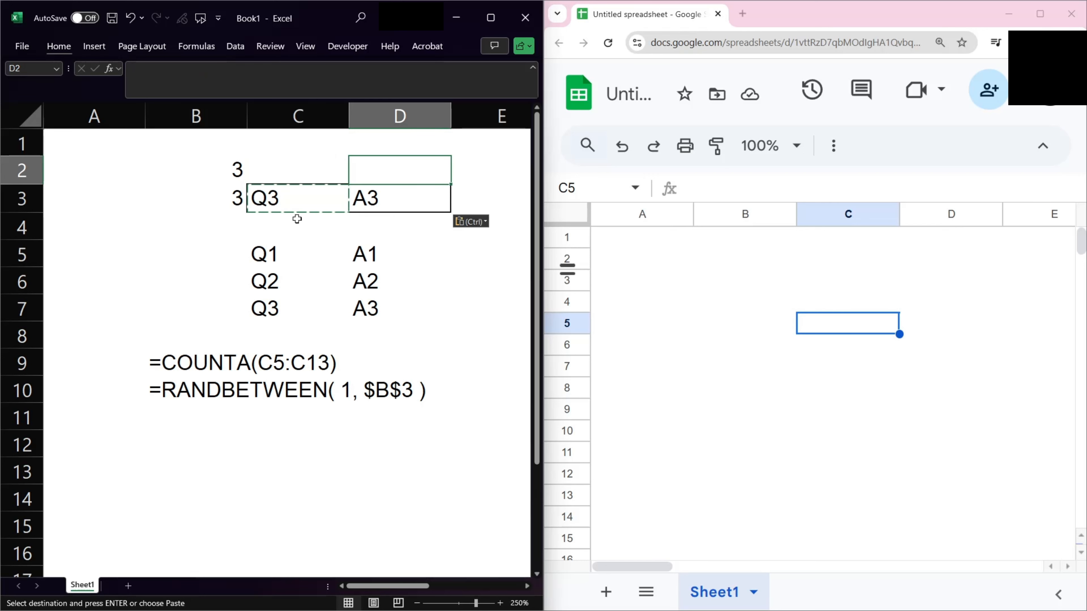
# Recalculate the worksheet repeatedly to pick different random questions and answers.
pyautogui.press('F9')
pyautogui.press('F9')
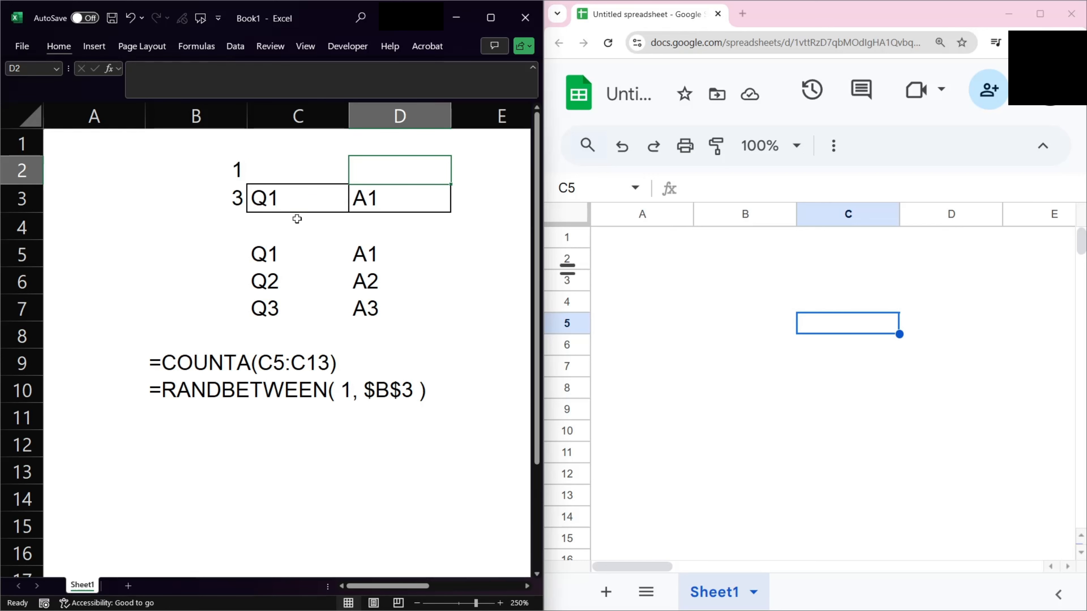
pyautogui.press('F9')
pyautogui.press('F9')
pyautogui.press('F9')
pyautogui.press('F9')
pyautogui.press('F9')
pyautogui.press('F9')
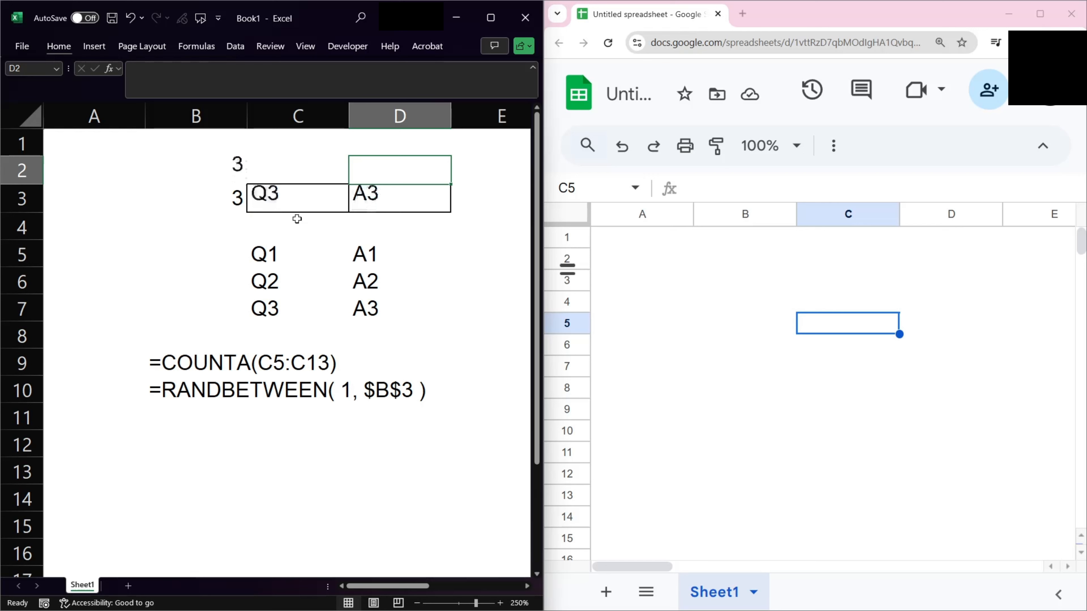
pyautogui.press('F9')
pyautogui.press('F9')
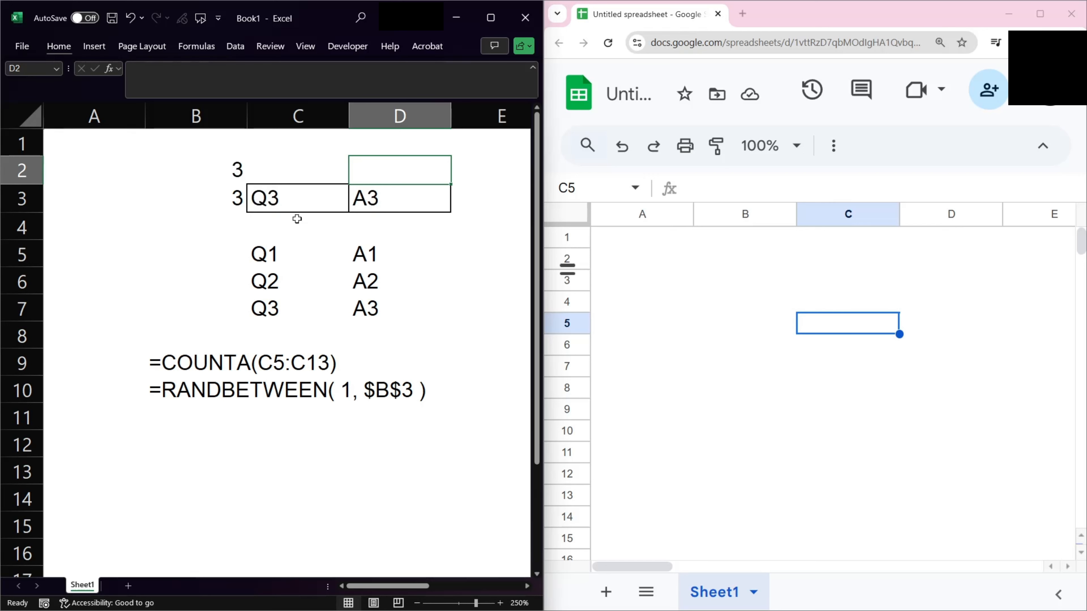
pyautogui.press('F9')
pyautogui.press('F9')
pyautogui.press('Down')
pyautogui.press('Down')
pyautogui.press('Down')
pyautogui.press('Down')
pyautogui.press('Down')
pyautogui.press('Down')
pyautogui.press('Down')
pyautogui.press('Down')
pyautogui.press('Down')
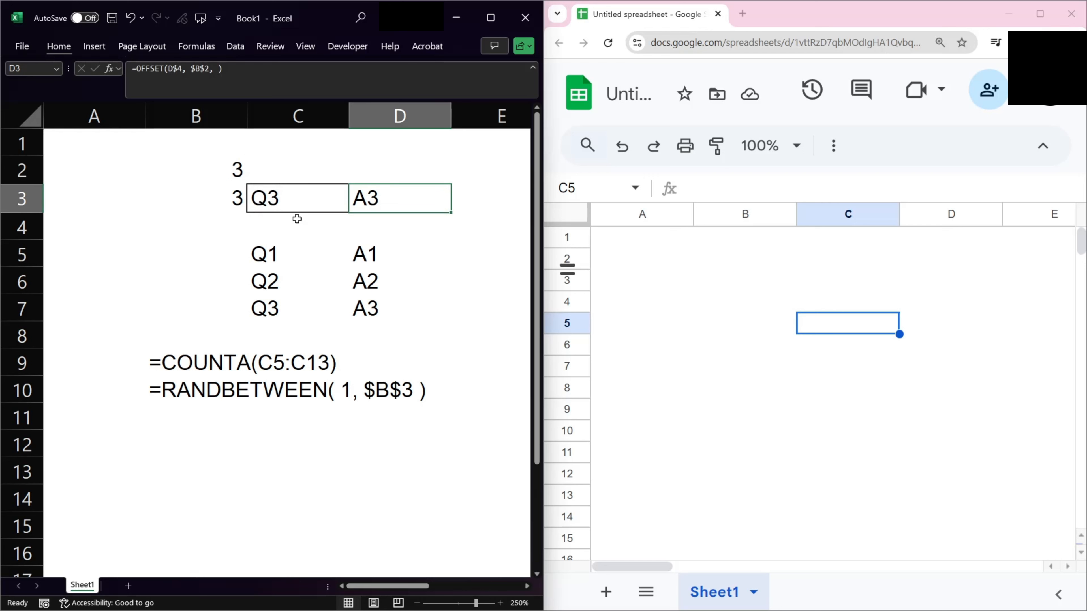
# In B11, display C3's formula text using FORMULATEXT(C3).
pyautogui.press('Left')
pyautogui.press('Left')
pyautogui.write('=')
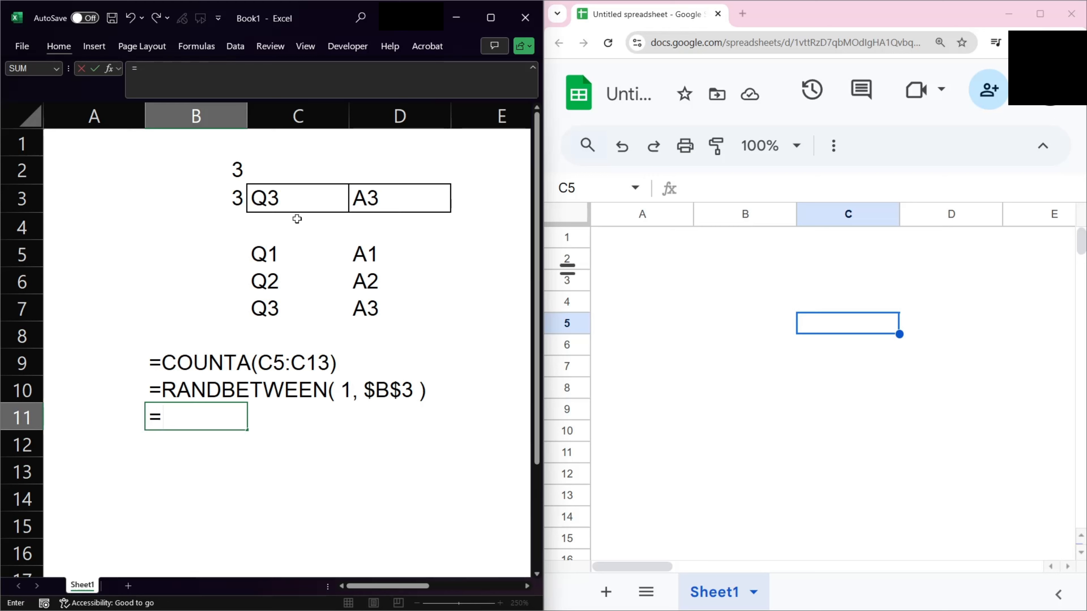
pyautogui.write('formu')
pyautogui.press('Tab')
pyautogui.press('Up')
pyautogui.press('Up')
pyautogui.press('Up')
pyautogui.press('Up')
pyautogui.press('Up')
pyautogui.press('Right')
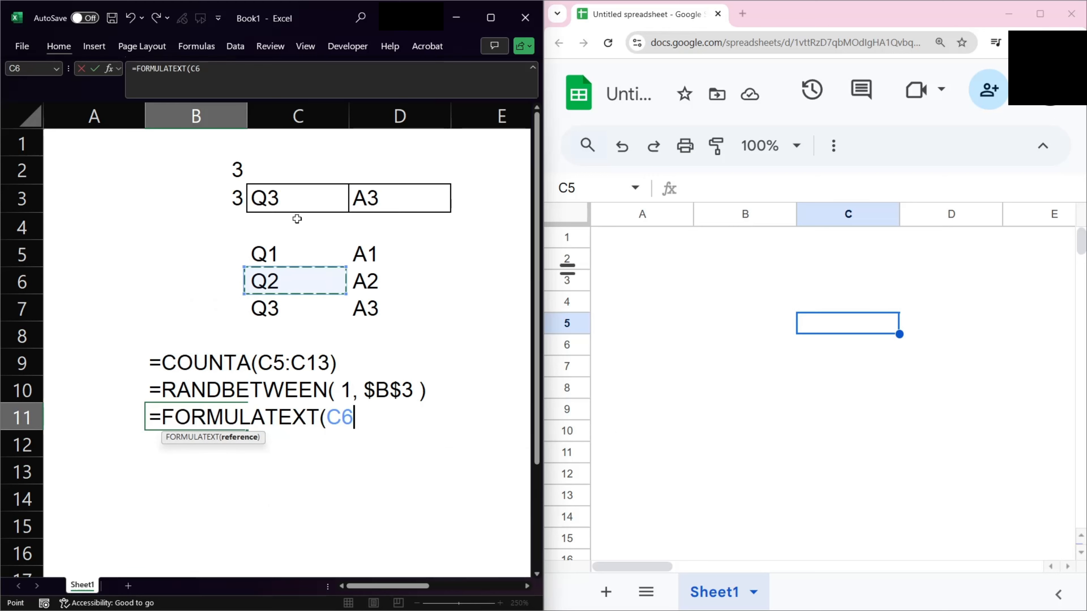
pyautogui.press('Up')
pyautogui.press('Up')
pyautogui.press('Up')
pyautogui.write(')')
pyautogui.press('Return')
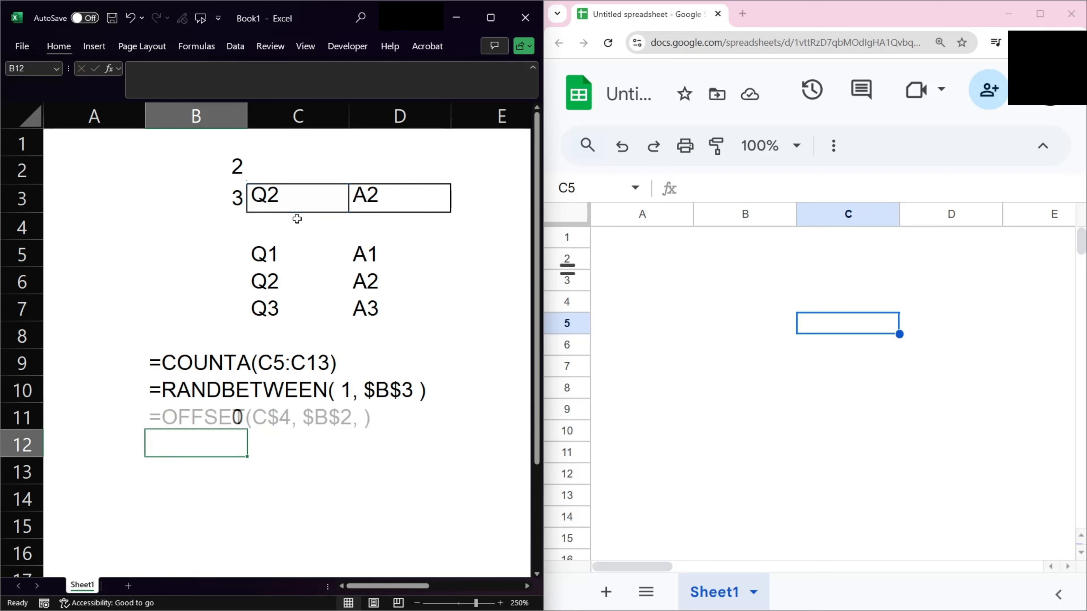
# Trace the precedents of the formula-text cells B9, B10 and B11.
pyautogui.press('Up')
pyautogui.press('Up')
pyautogui.press('Up')
pyautogui.hotkey('alt', 'm')
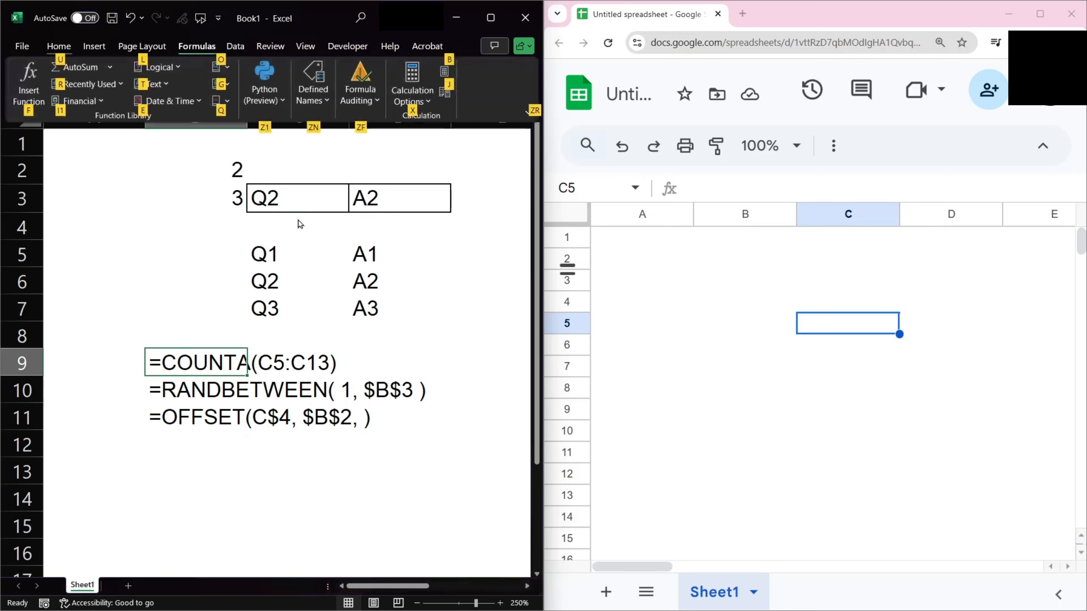
pyautogui.press('z')
pyautogui.press('f')
pyautogui.press('p')
pyautogui.press('Down')
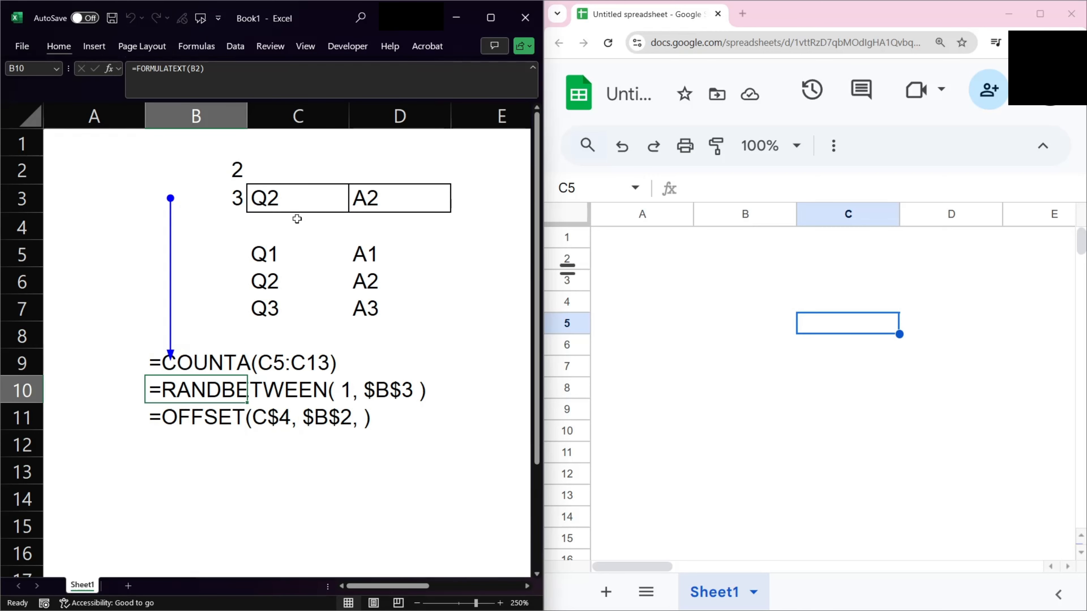
pyautogui.hotkey('alt', 'm')
pyautogui.press('p')
pyautogui.press('Down')
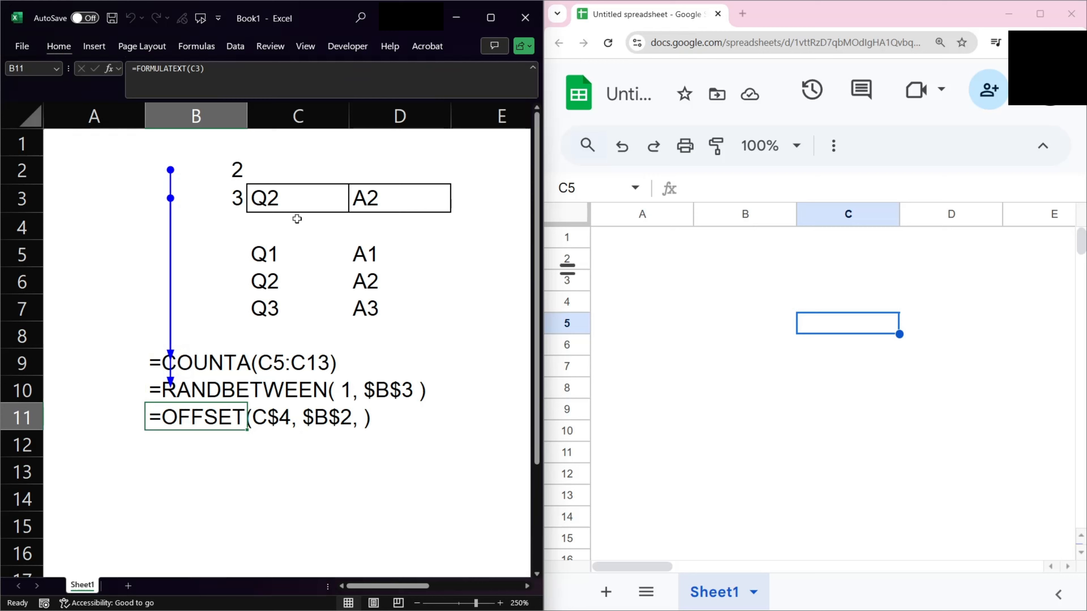
pyautogui.hotkey('alt', 'm')
pyautogui.press('p')
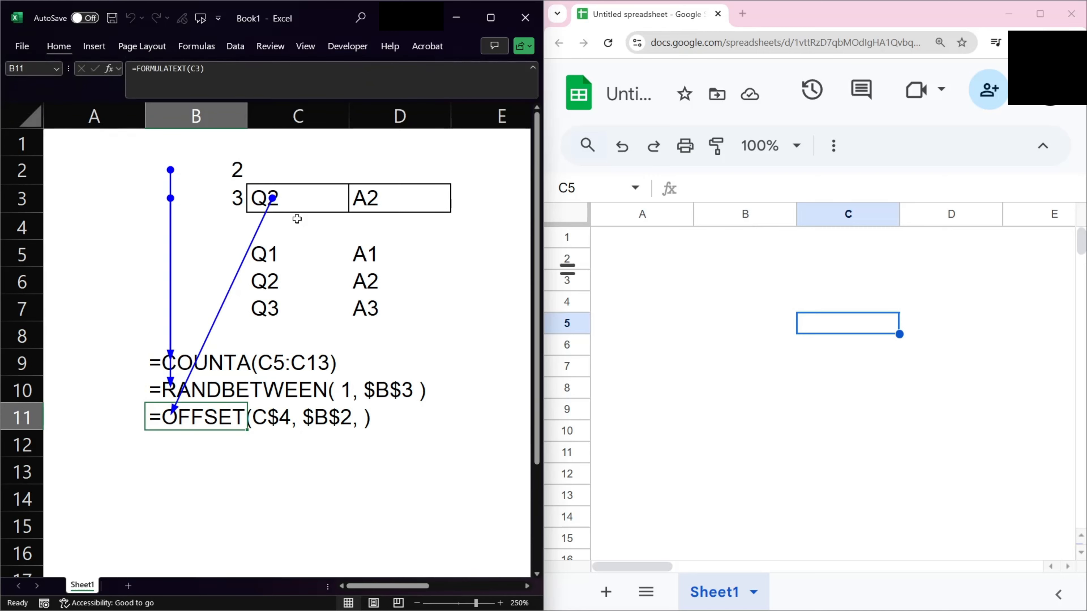
# Copy the question-answer list C5:D7 and paste it into C5 of the Google Sheets spreadsheet.
pyautogui.click(287, 255)
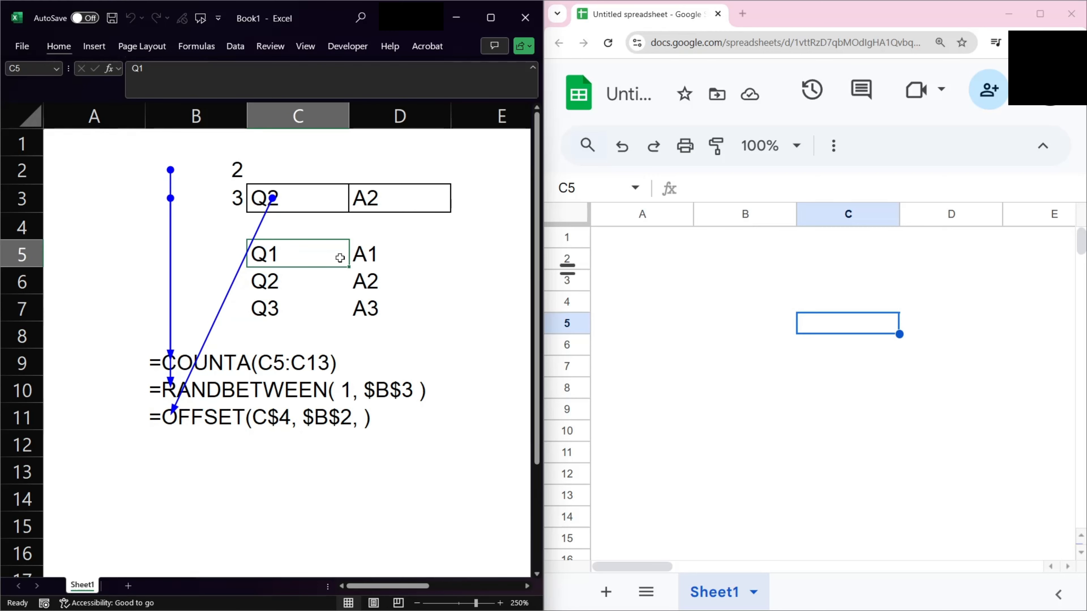
pyautogui.hotkey('shift', 'Down')
pyautogui.hotkey('shift', 'Right')
pyautogui.hotkey('shift', 'Down')
pyautogui.hotkey('ctrl', 'c')
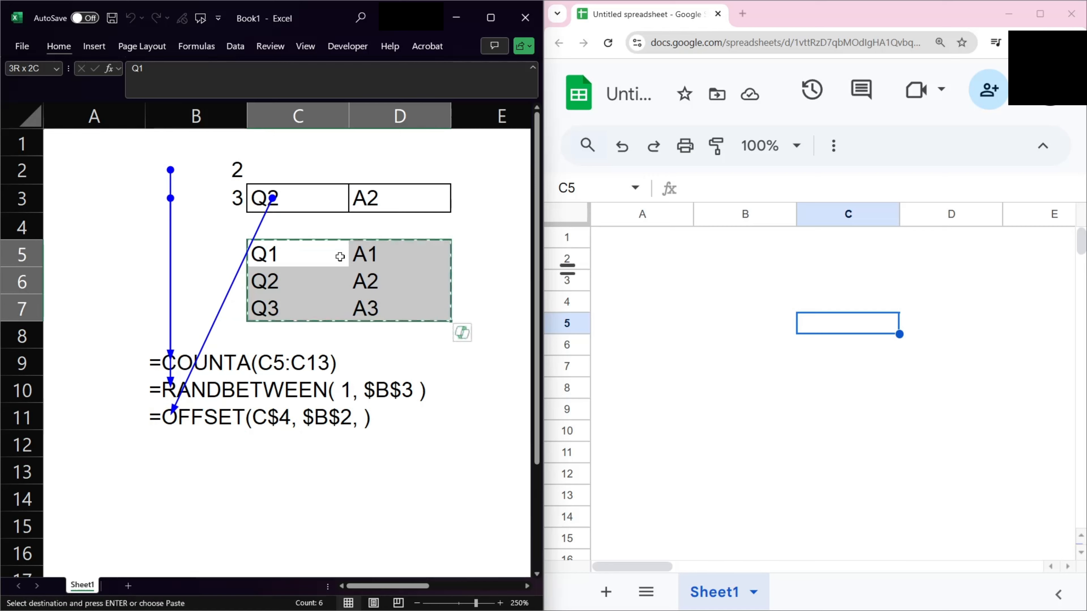
pyautogui.click(857, 328)
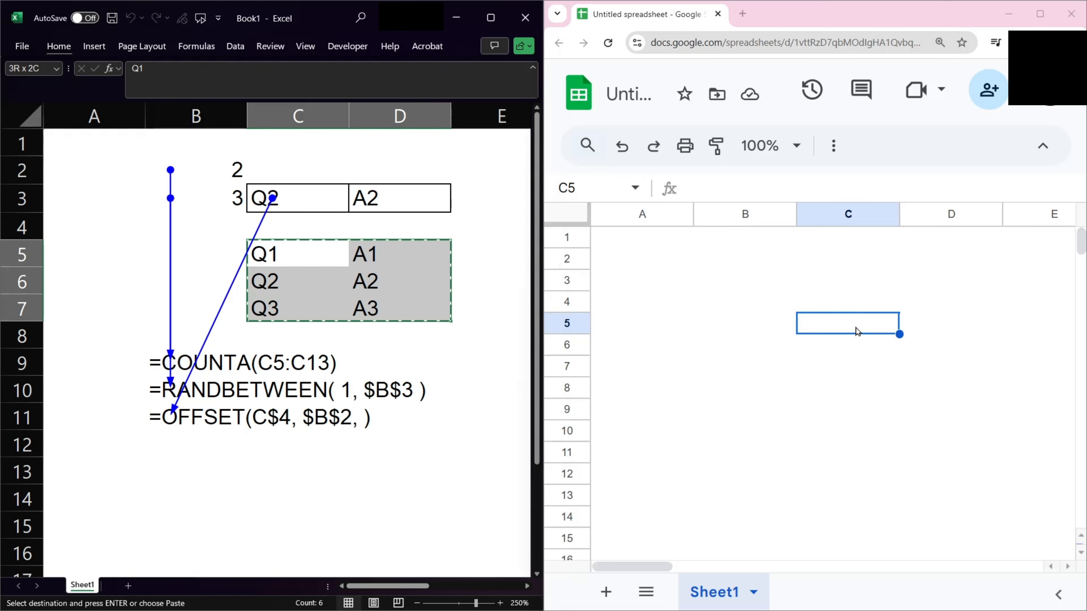
pyautogui.hotkey('ctrl', 'v')
# In Google Sheets, enter a COUNTA formula in B3 over the question column.
pyautogui.press('Left')
pyautogui.press('Up')
pyautogui.press('Left')
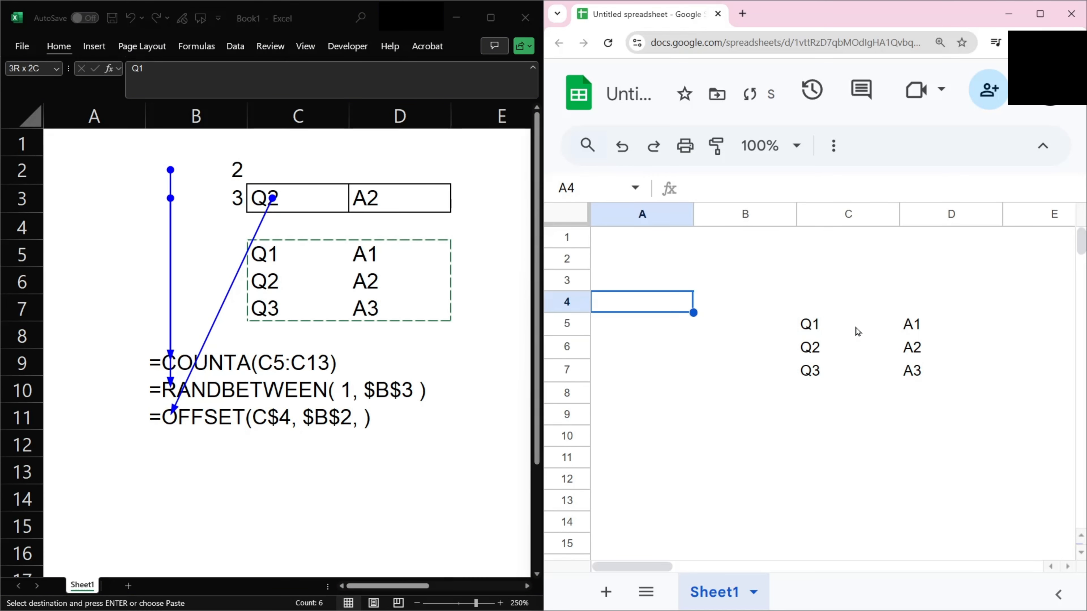
pyautogui.press('Up')
pyautogui.press('Right')
pyautogui.press('Down')
pyautogui.press('Up')
pyautogui.write('=oc')
pyautogui.press('BackSpace')
pyautogui.press('BackSpace')
pyautogui.write('counta')
pyautogui.press('Tab')
pyautogui.press('Right')
pyautogui.press('Down')
pyautogui.press('Down')
pyautogui.press('Down')
pyautogui.press('Up')
pyautogui.hotkey('shift', 'Down')
pyautogui.hotkey('shift', 'Down')
pyautogui.hotkey('shift', 'Down')
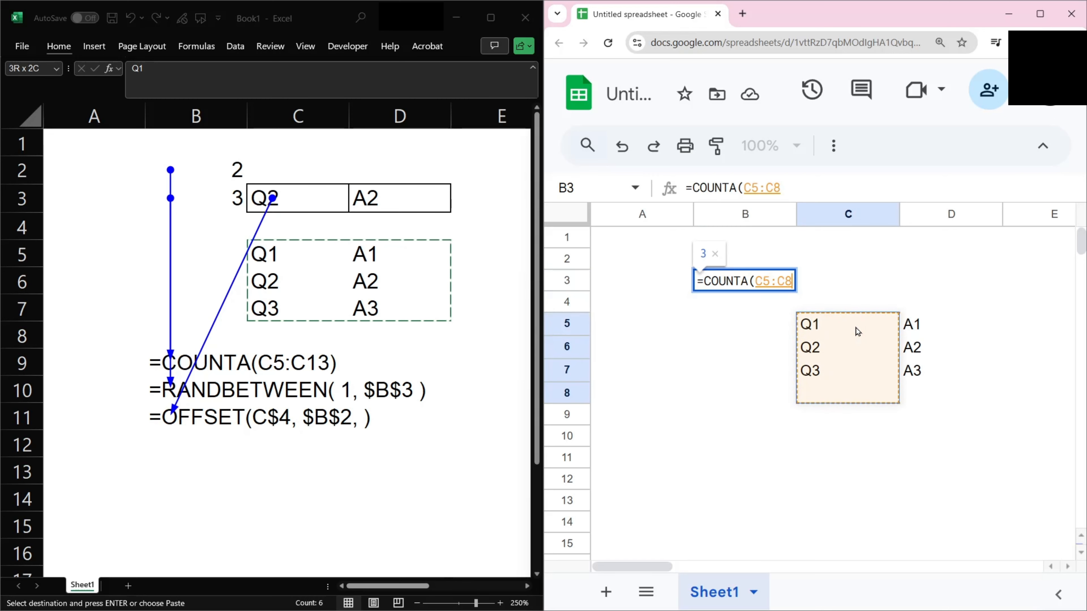
pyautogui.hotkey('shift', 'Down')
pyautogui.hotkey('shift', 'Down')
pyautogui.hotkey('shift', 'Down')
pyautogui.write(')')
pyautogui.press('Return')
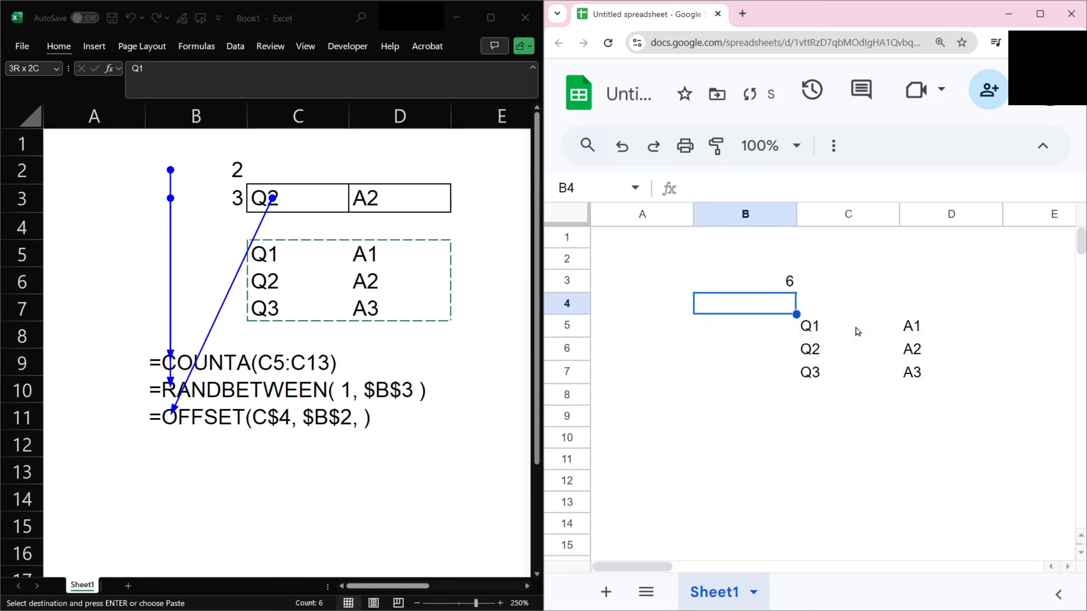
# Replace B3's formula with =COUNTA(C5:C7) to count the questions.
pyautogui.press('Up')
pyautogui.press('Delete')
pyautogui.write('=counta(')
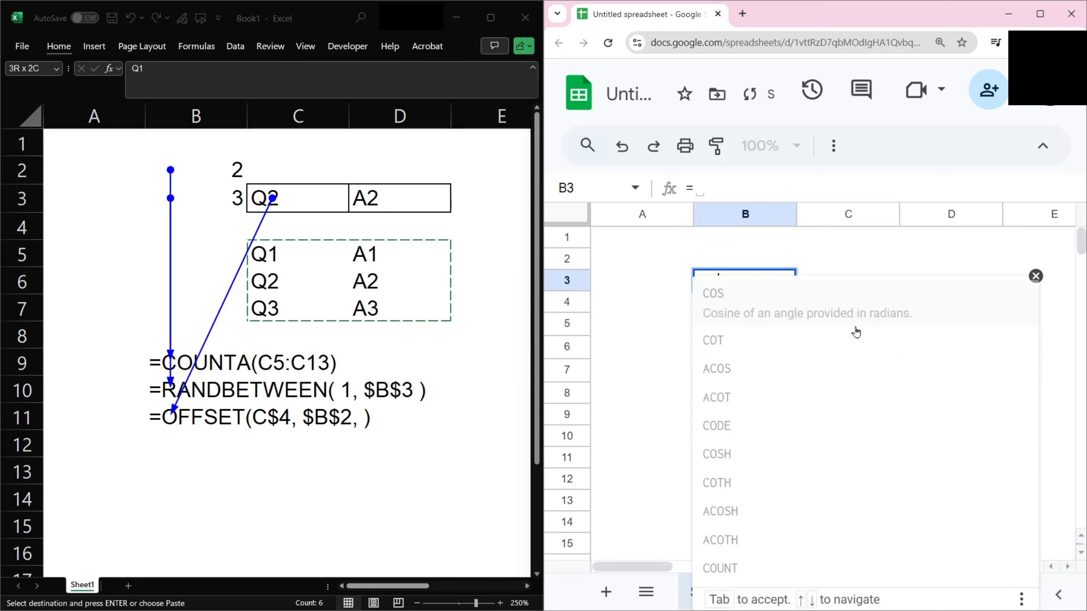
pyautogui.press('Down')
pyautogui.press('Right')
pyautogui.press('Down')
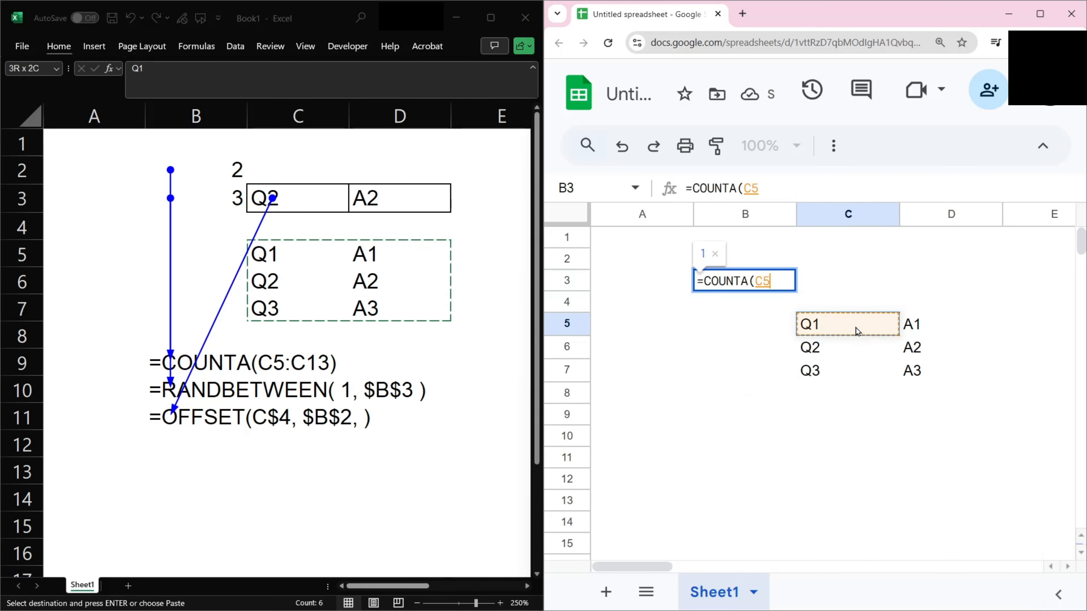
pyautogui.hotkey('shift', 'Down')
pyautogui.hotkey('shift', 'Down')
pyautogui.write(')')
pyautogui.press('Return')
pyautogui.press('Up')
pyautogui.press('Up')
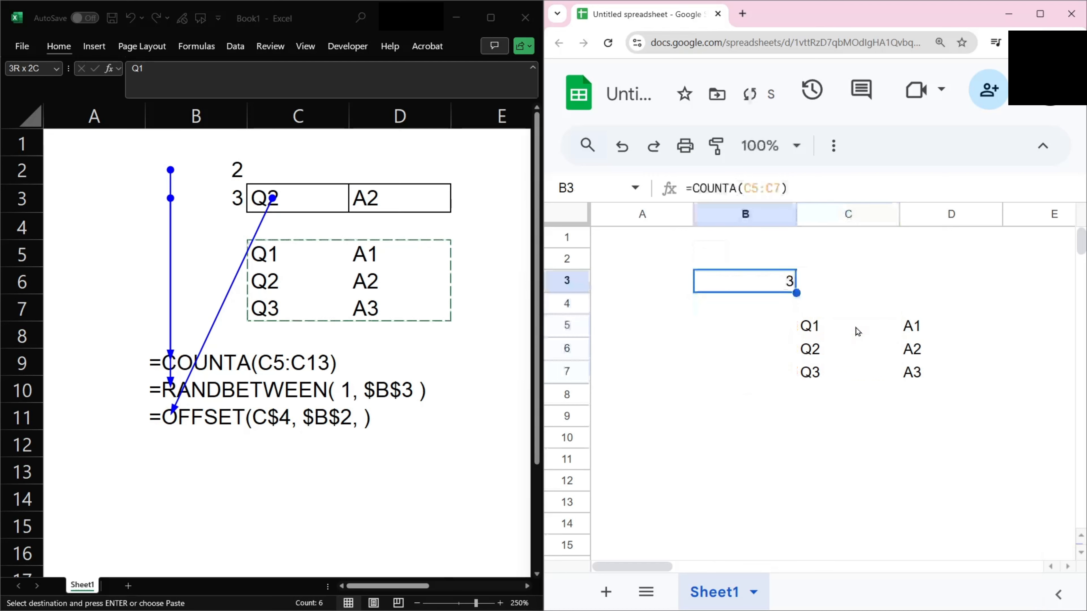
# In Google Sheets, enter =RANDBETWEEN(1, B3) in B2 to pick a random question number.
pyautogui.write('=rand')
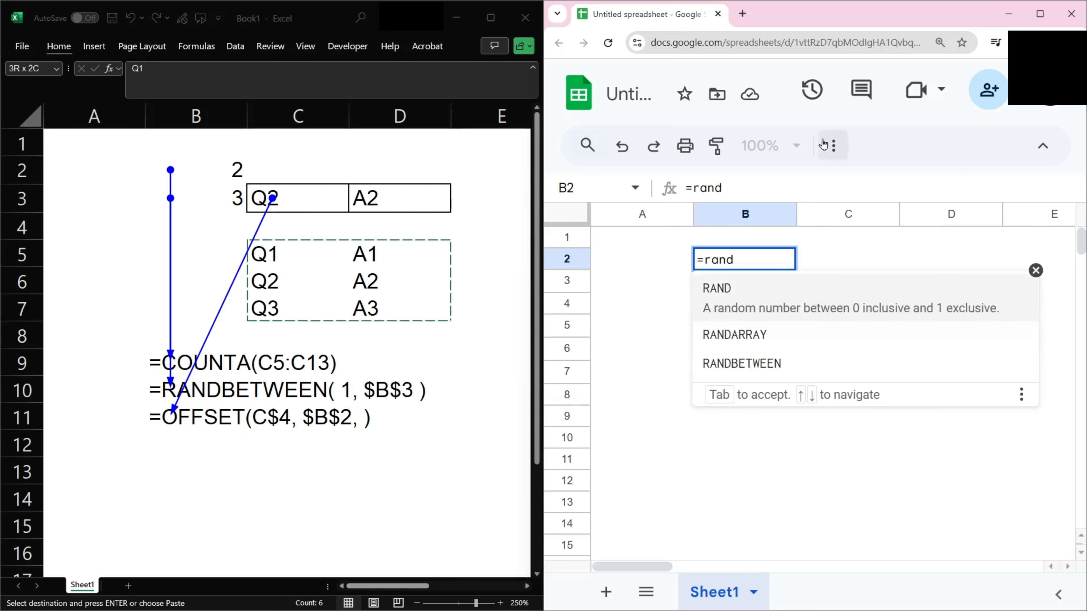
pyautogui.press('Down')
pyautogui.press('Down')
pyautogui.press('Tab')
pyautogui.write('1 , B3')
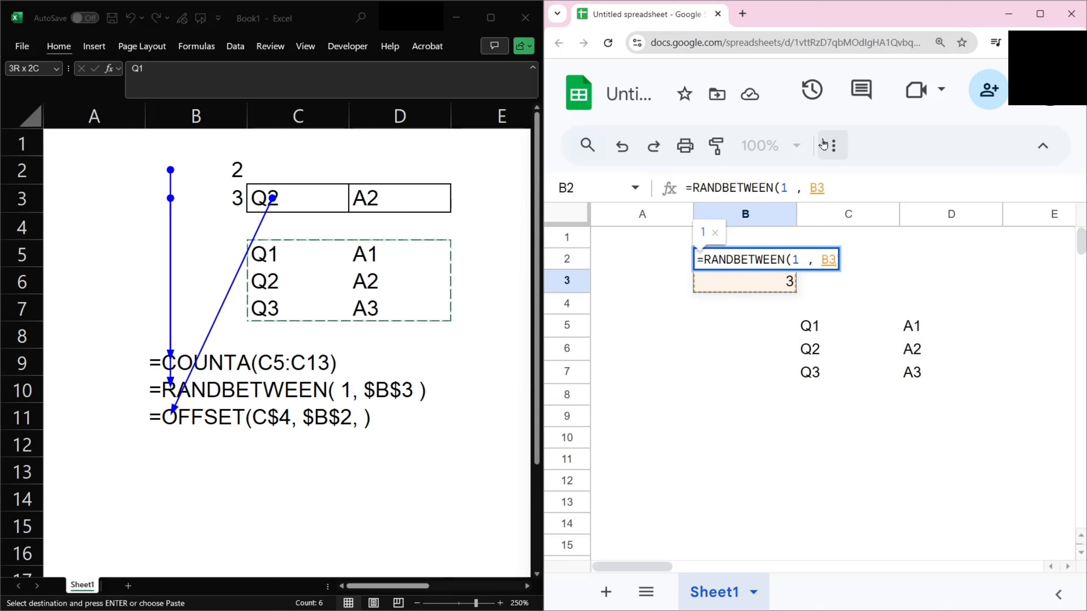
pyautogui.write(')')
pyautogui.press('Return')
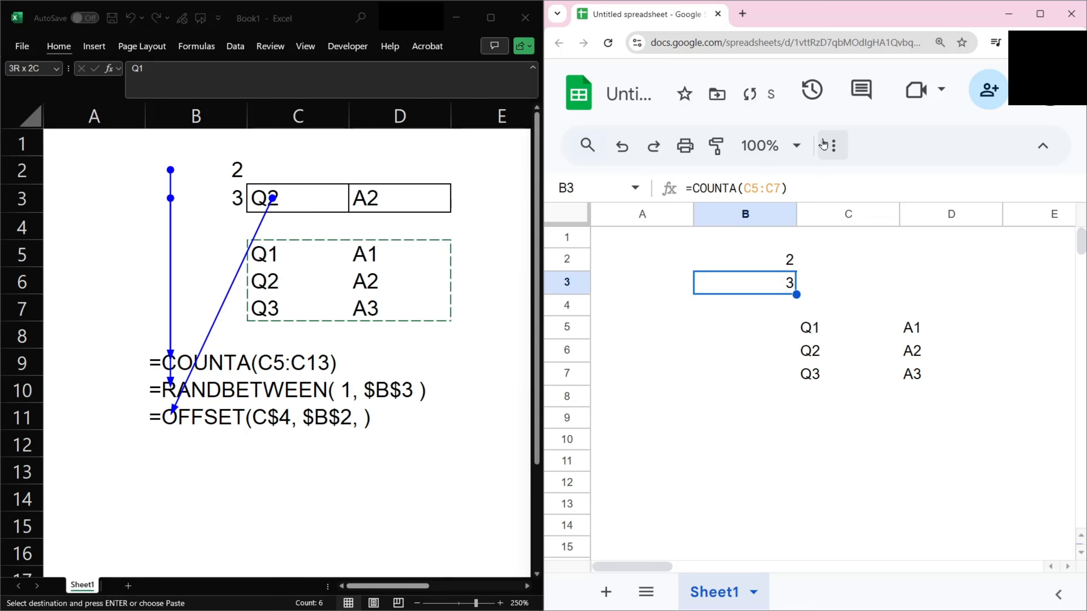
# Enter =OFFSET(C$4, $B$2, ) in C3 to return the randomly picked question.
pyautogui.press('Right')
pyautogui.write('=offset')
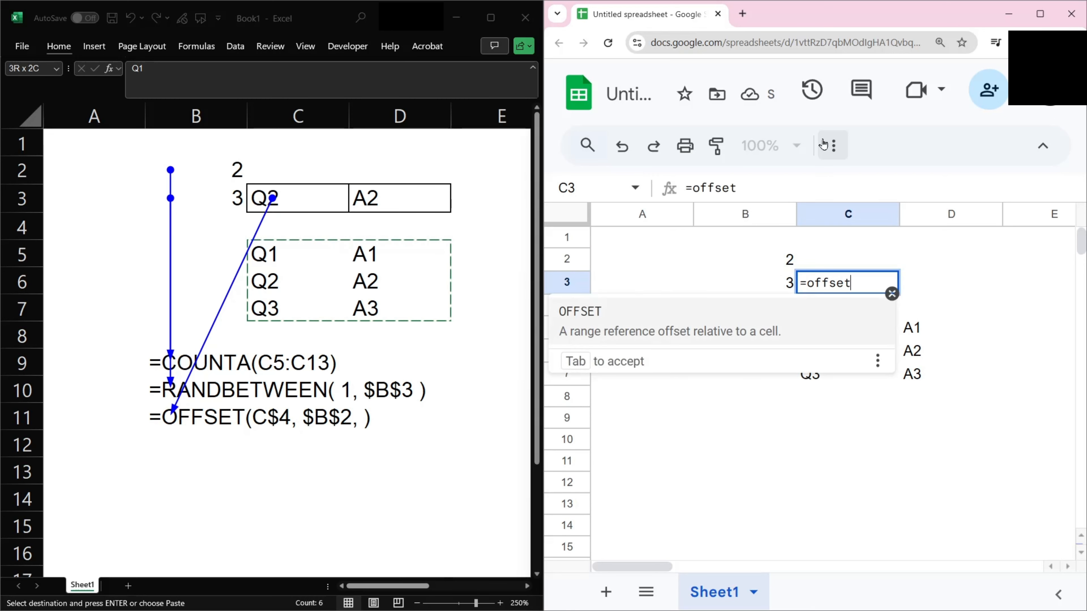
pyautogui.press('Tab')
pyautogui.press('Down')
pyautogui.press('F4')
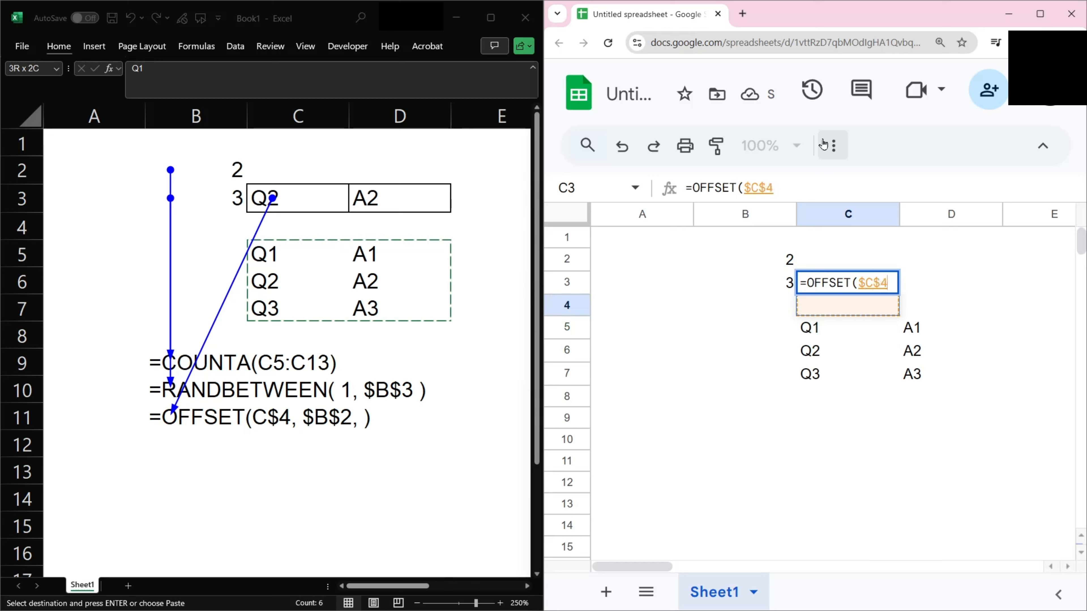
pyautogui.press('F4')
pyautogui.write(',')
pyautogui.press('Left')
pyautogui.press('Up')
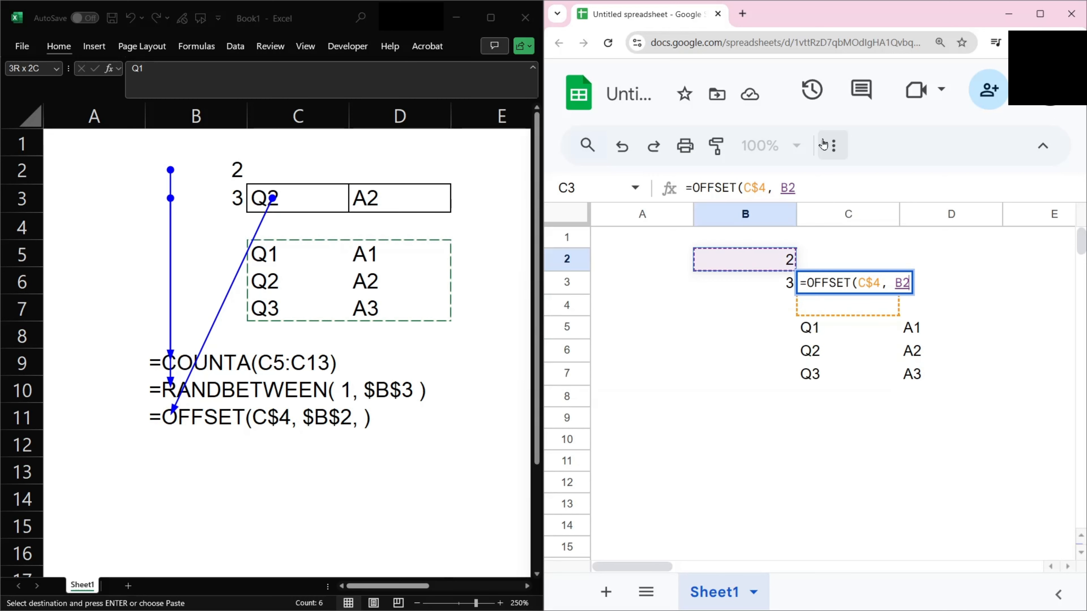
pyautogui.press('F4')
pyautogui.write(', ')
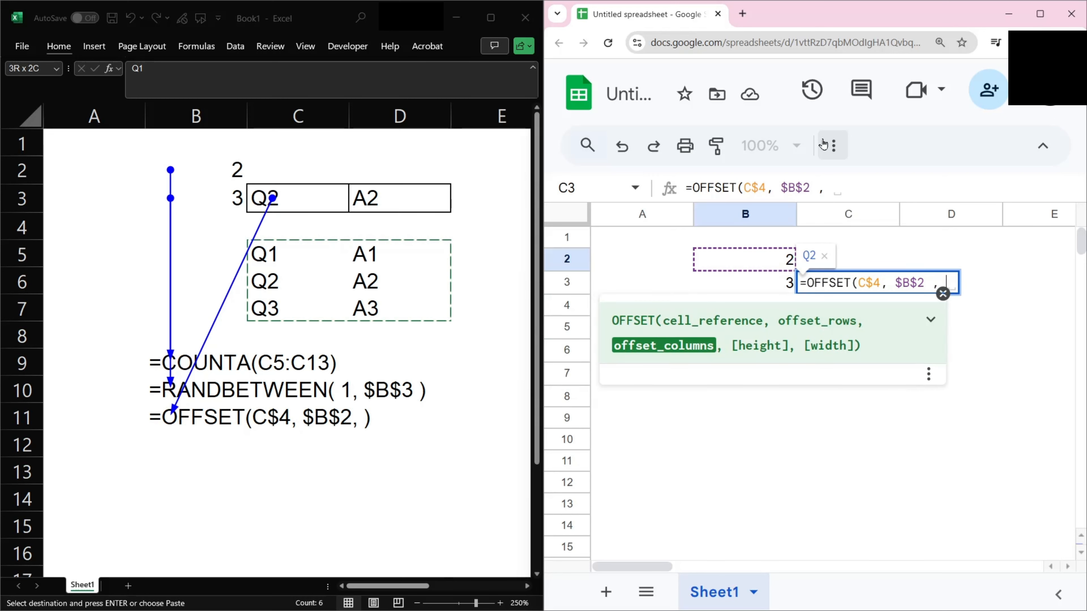
pyautogui.write(')')
pyautogui.press('Return')
# Copy the OFFSET formula from C3 into D3 to return the matching answer.
pyautogui.press('Up')
pyautogui.hotkey('ctrl', 'c')
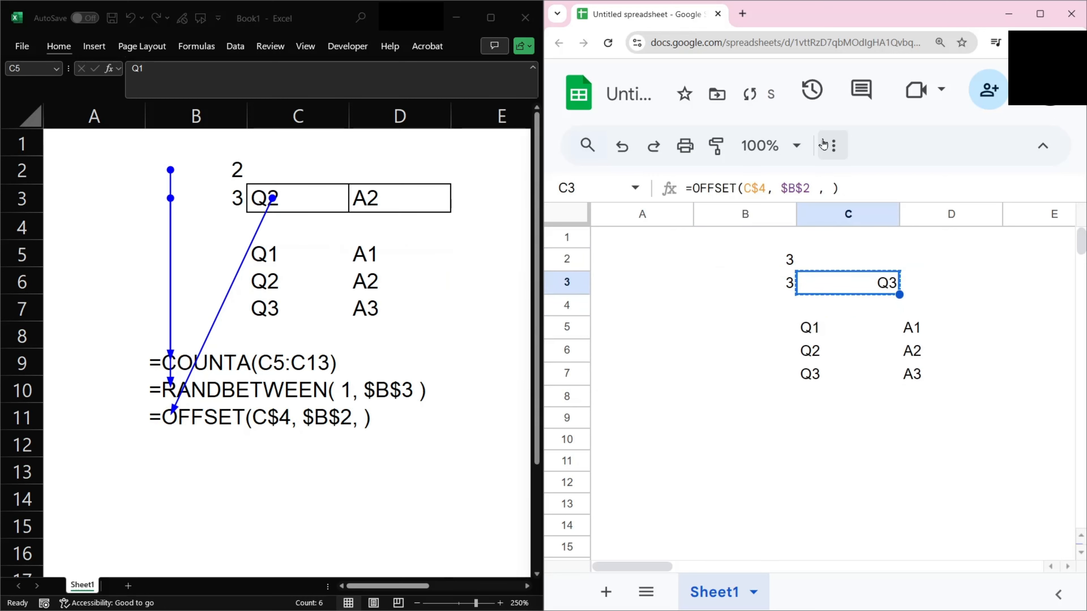
pyautogui.press('Right')
pyautogui.hotkey('ctrl', 'v')
# Clear the empty cell B1 to make the random pick recalculate.
pyautogui.press('Up')
pyautogui.press('Left')
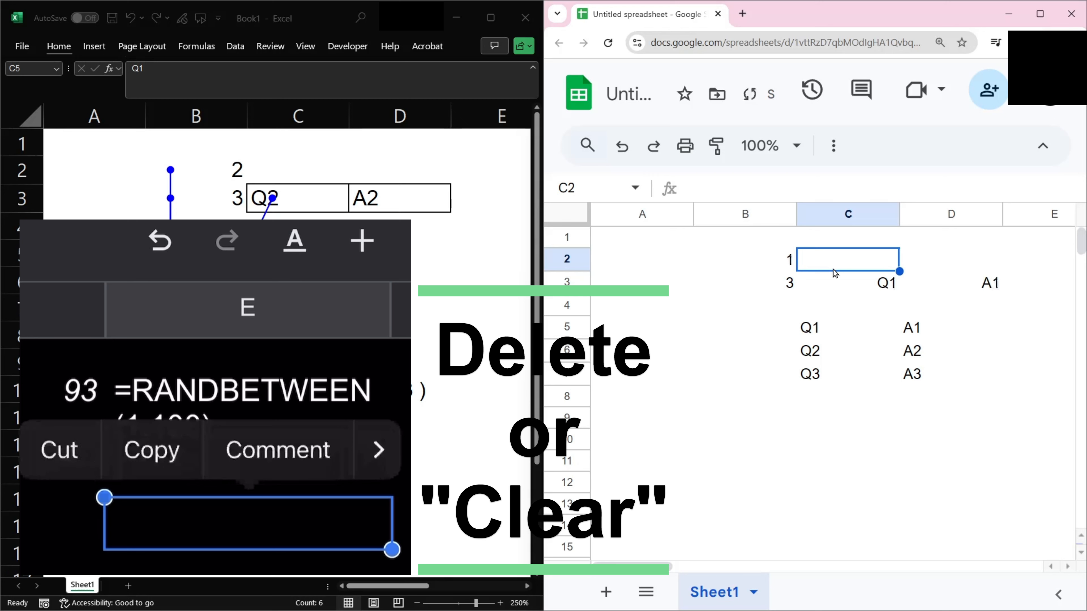
pyautogui.write('\\')
pyautogui.press('Escape')
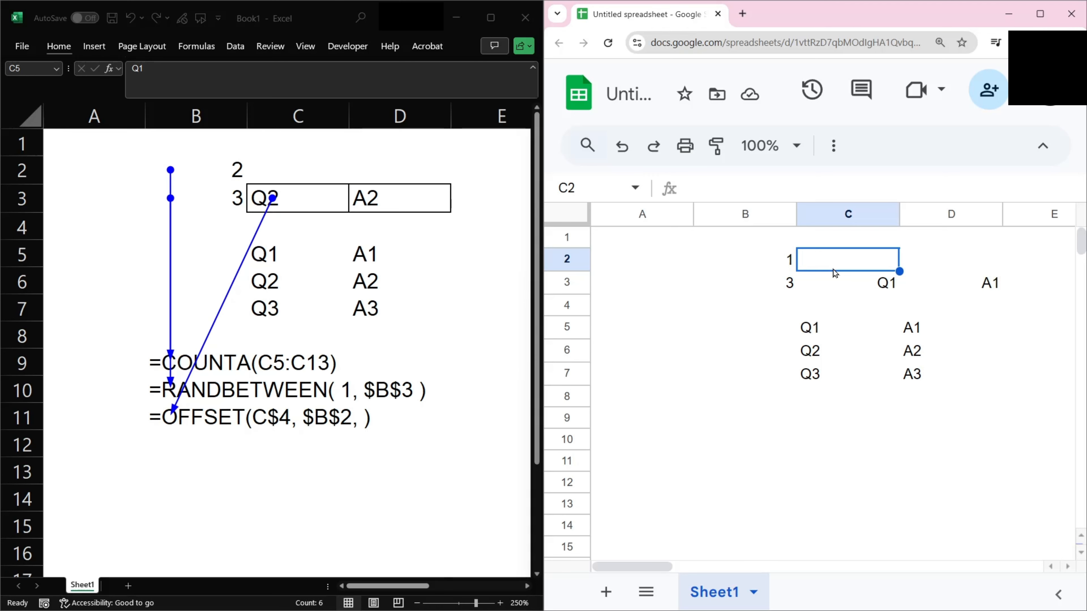
pyautogui.press('Up')
pyautogui.press('Left')
pyautogui.press('Delete')
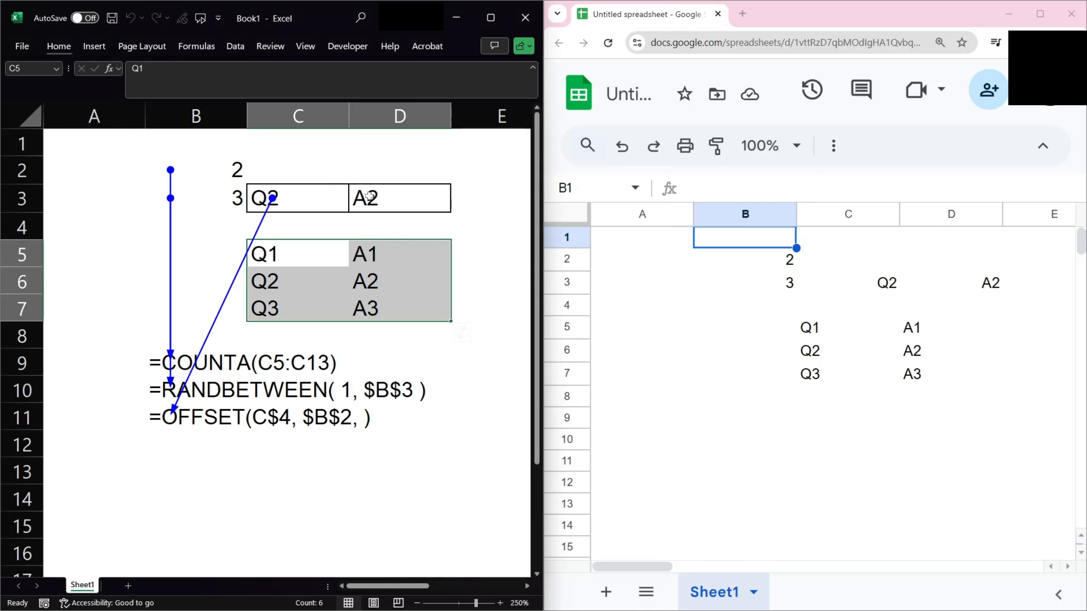
# In Excel, enter the headers Q and A in C4 and D4 above the question list.
pyautogui.click(411, 222)
pyautogui.click(321, 236)
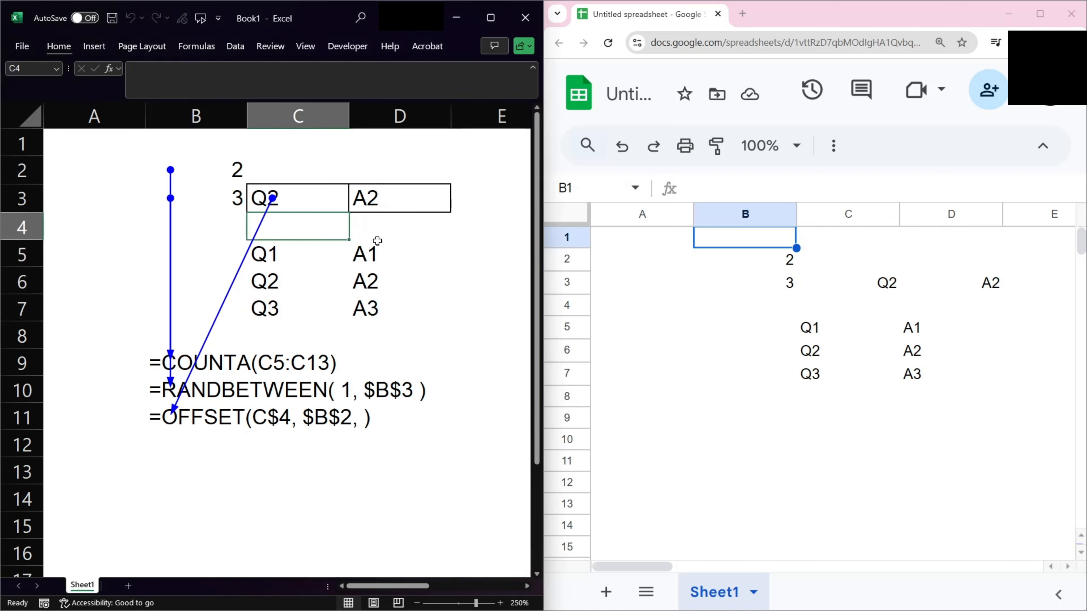
pyautogui.press('Down')
pyautogui.press('Up')
pyautogui.write('Q')
pyautogui.press('Tab')
pyautogui.write('A')
pyautogui.press('Return')
# Add a Filter header in E4 and enter TRUE in E6 next to the second question.
pyautogui.press('Up')
pyautogui.press('Right')
pyautogui.press('Right')
pyautogui.press('Left')
pyautogui.press('Right')
pyautogui.write('Filter')
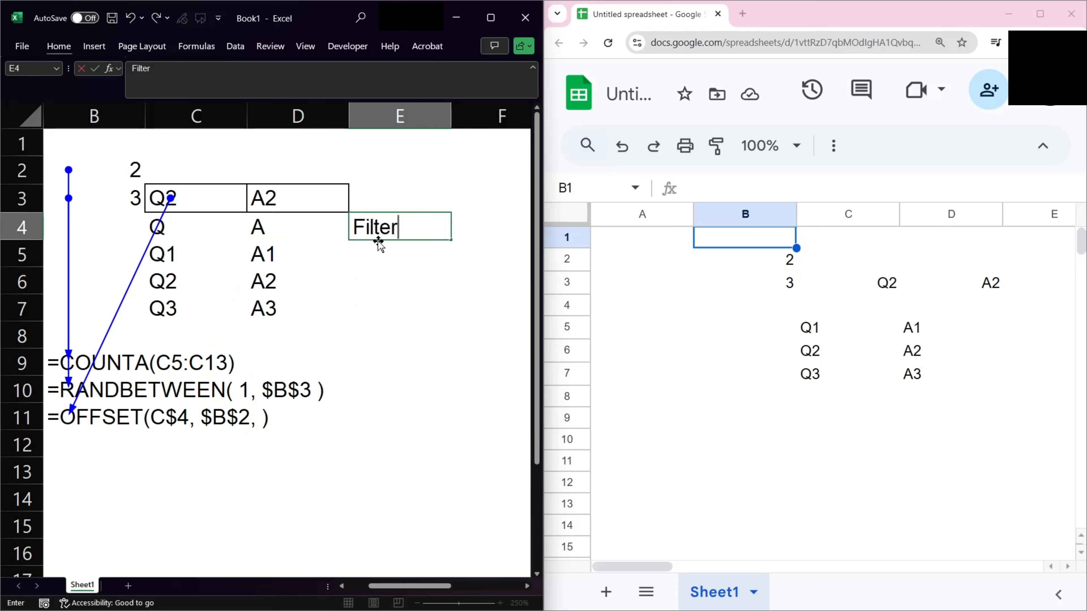
pyautogui.press('Return')
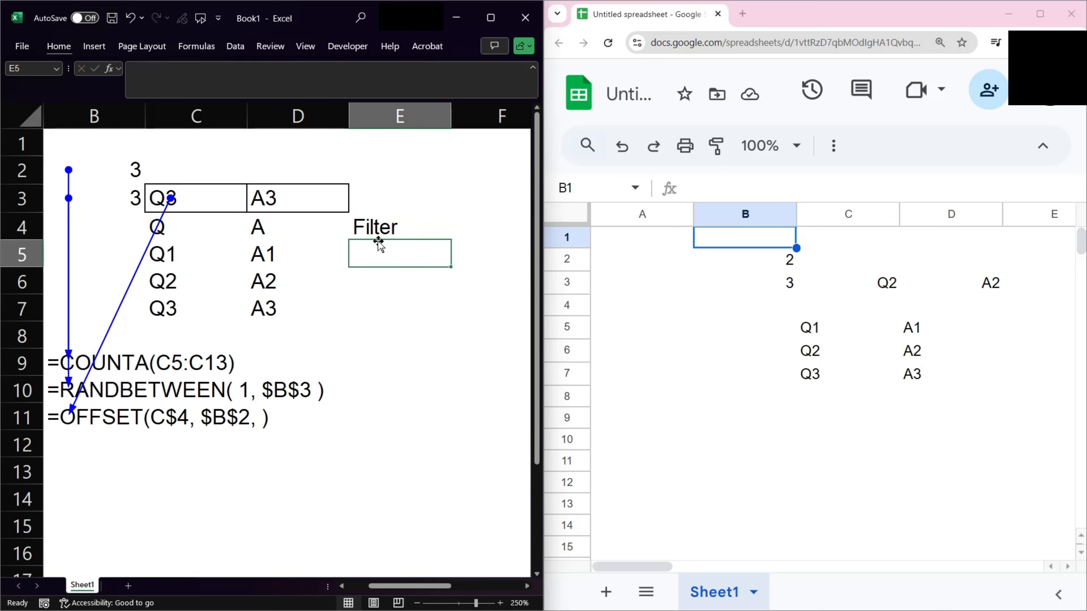
pyautogui.press('Down')
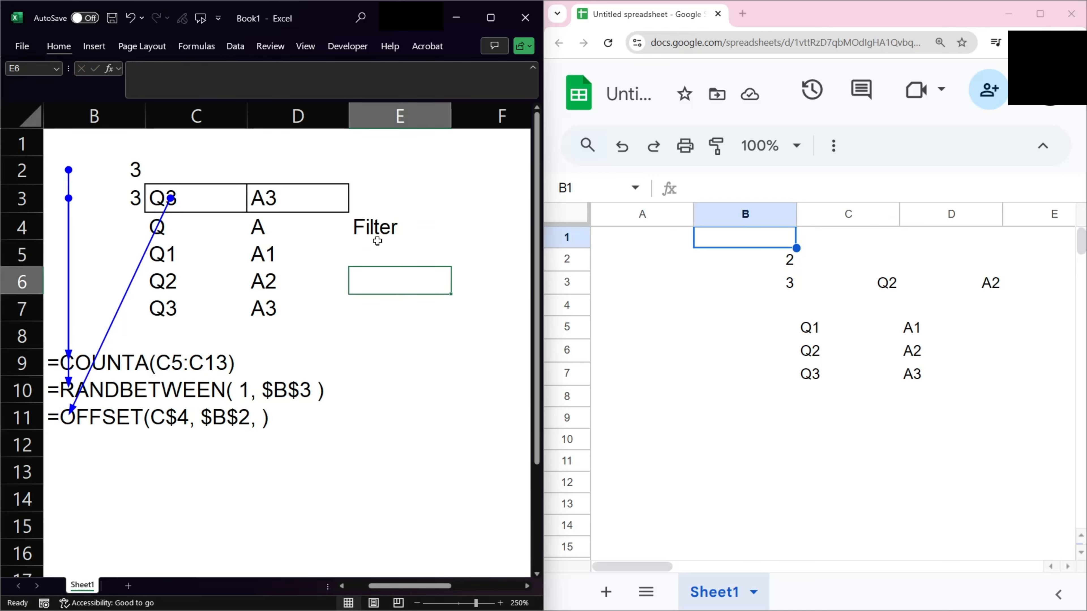
pyautogui.write('TRUE')
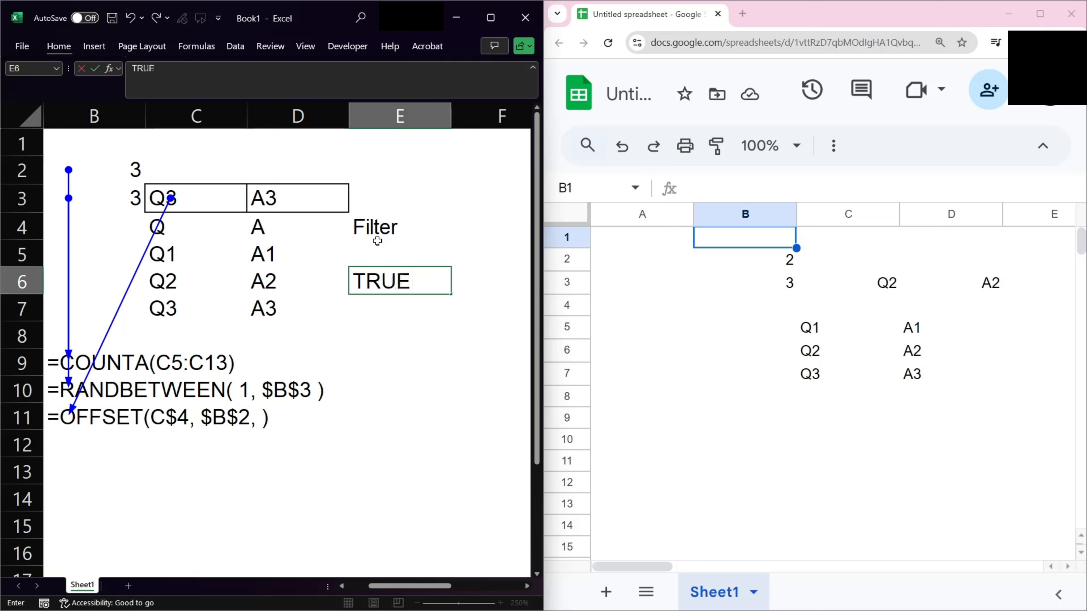
pyautogui.press('Return')
# Apply an AutoFilter to the range C4:E7.
pyautogui.press('Left')
pyautogui.press('Up')
pyautogui.press('Up')
pyautogui.press('Up')
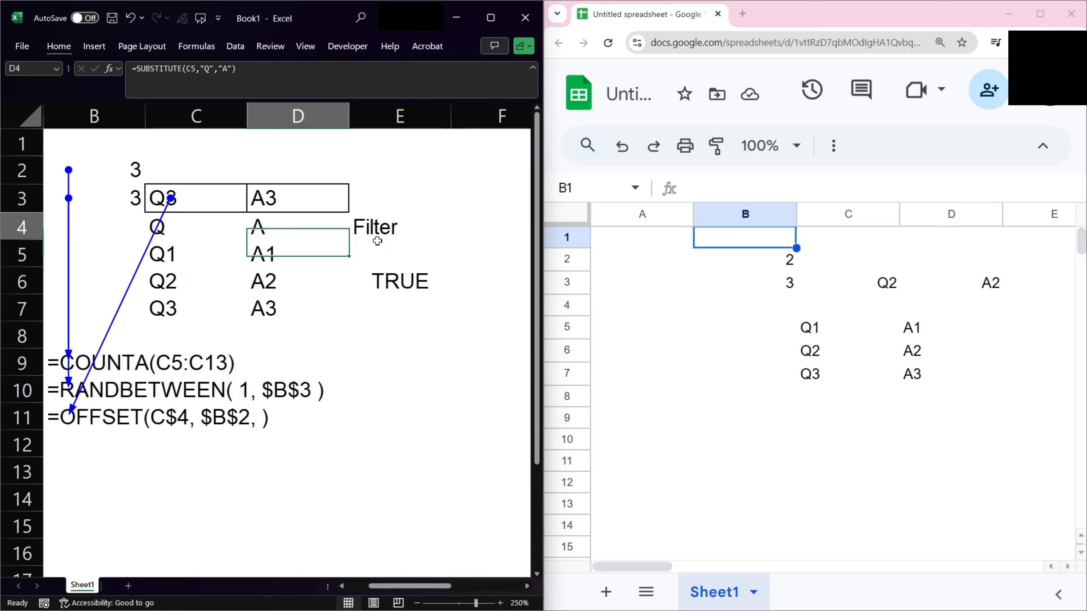
pyautogui.press('Left')
pyautogui.press('Right')
pyautogui.press('Down')
pyautogui.press('Right')
pyautogui.press('Down')
pyautogui.press('Up')
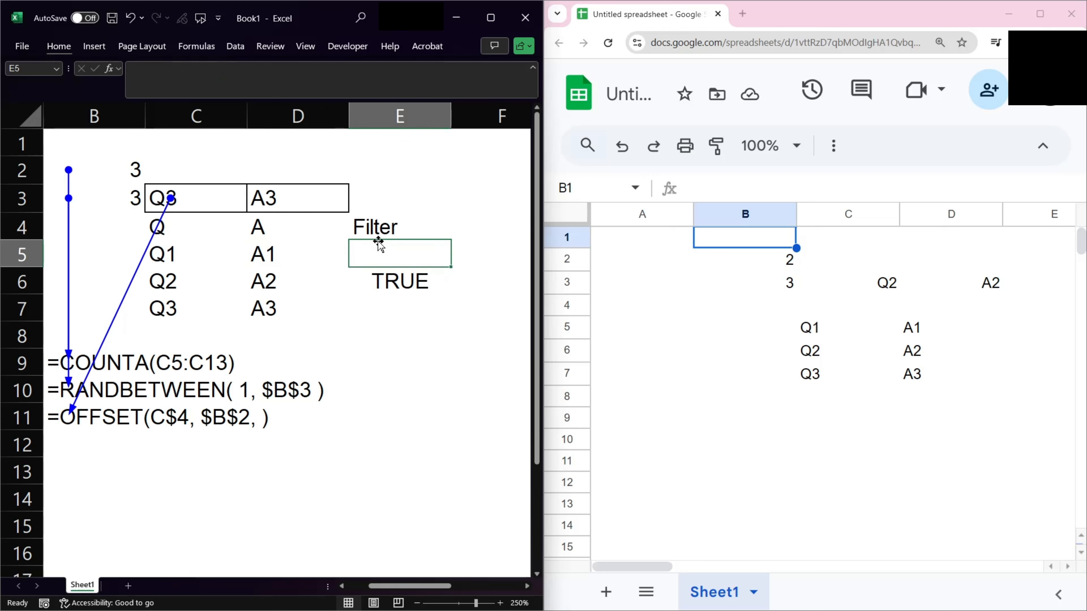
pyautogui.press('Down')
pyautogui.press('Left')
pyautogui.press('Up')
pyautogui.press('Left')
pyautogui.press('Left')
pyautogui.press('Right')
pyautogui.press('Up')
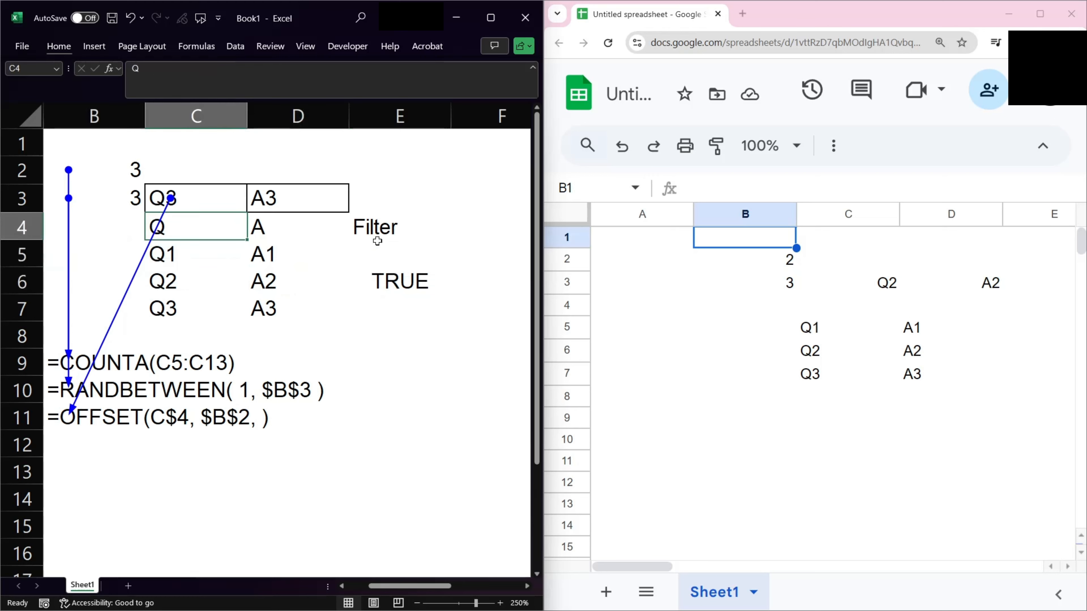
pyautogui.hotkey('shift', 'Right')
pyautogui.hotkey('shift', 'Right')
pyautogui.hotkey('shift', 'Down')
pyautogui.hotkey('shift', 'Down')
pyautogui.hotkey('shift', 'Down')
pyautogui.press('alt')
pyautogui.press('a')
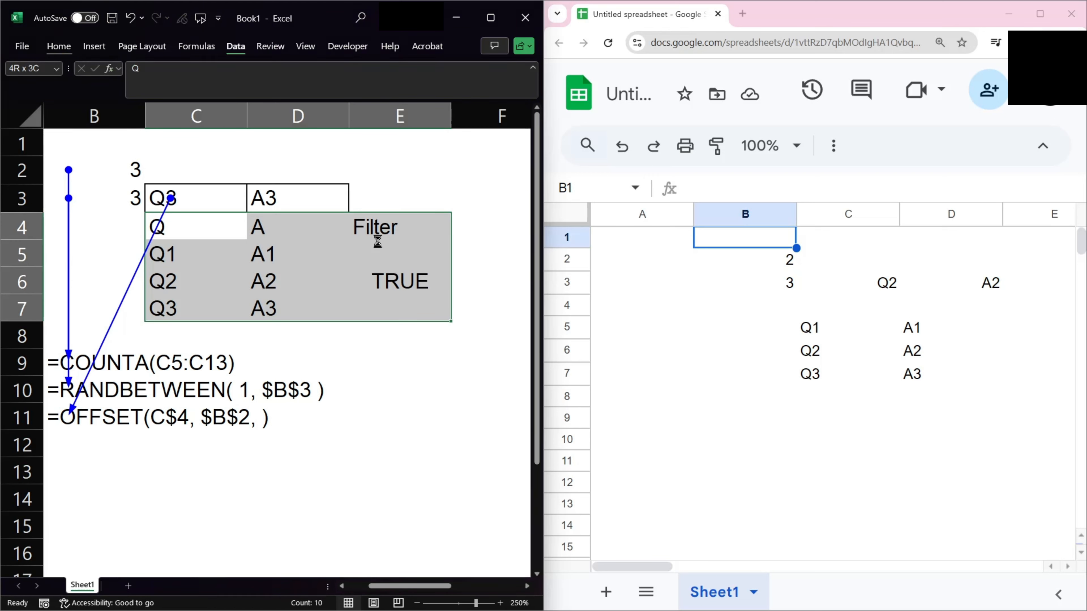
pyautogui.press('t')
# Filter the Filter column to show only the rows marked TRUE.
pyautogui.press('Right')
pyautogui.press('Right')
pyautogui.press('Right')
pyautogui.press('Left')
pyautogui.press('alt')
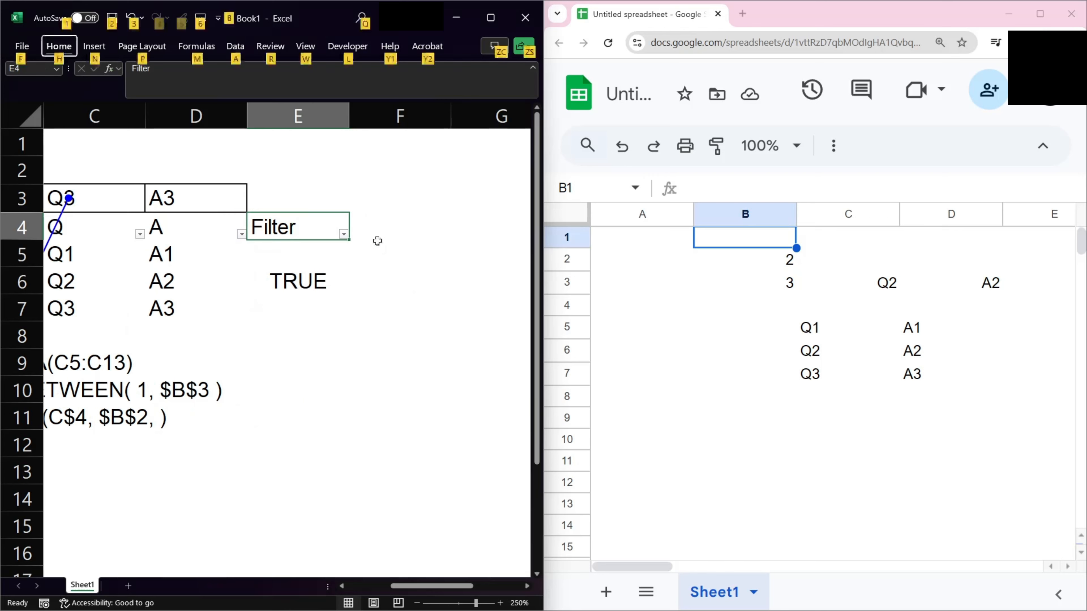
pyautogui.press('h')
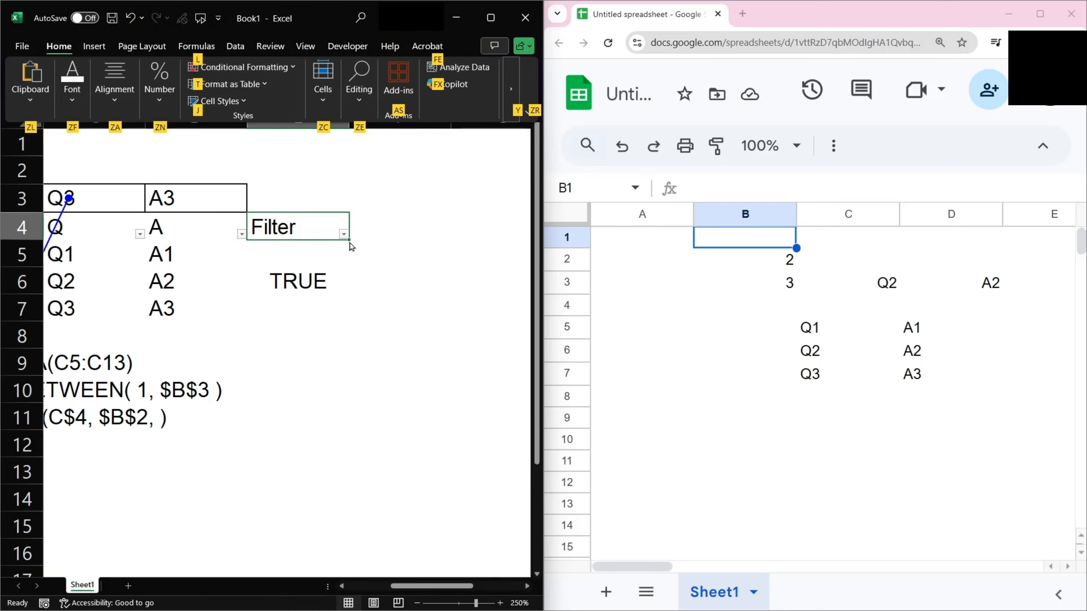
pyautogui.click(344, 235)
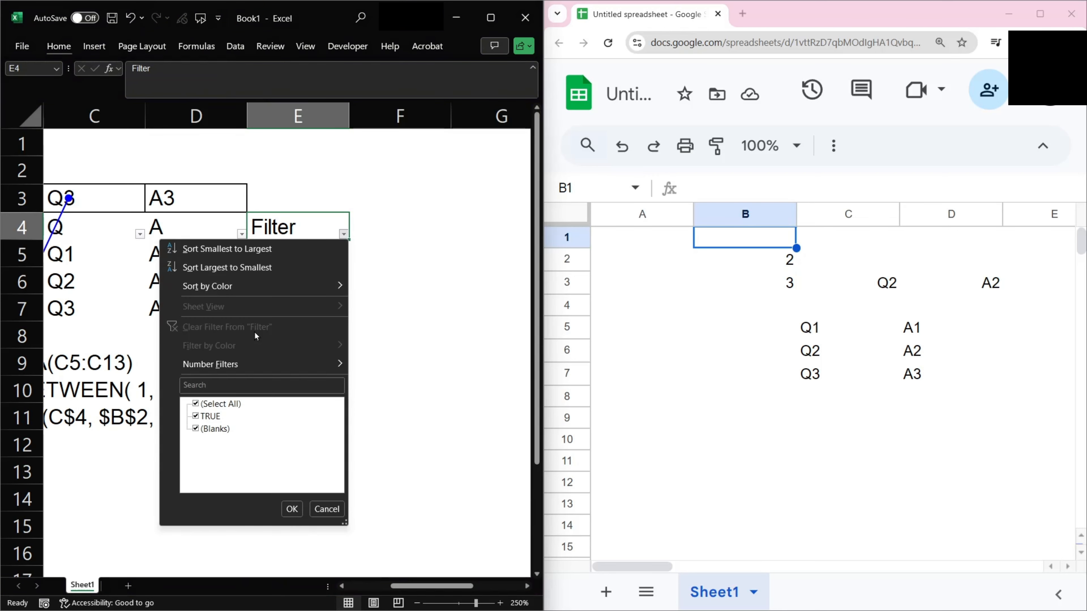
pyautogui.click(211, 417)
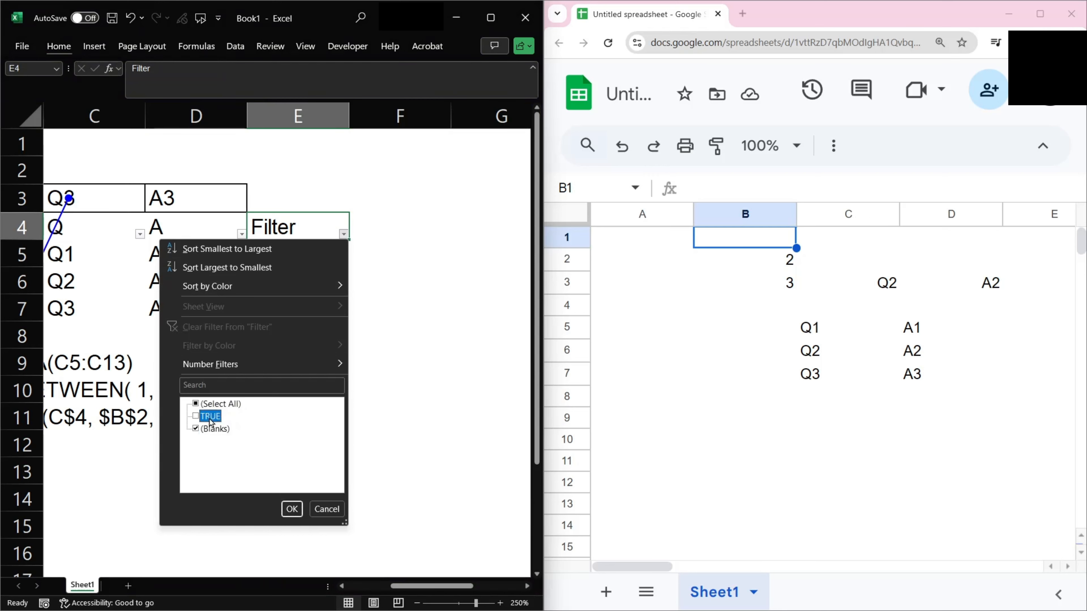
pyautogui.click(209, 405)
pyautogui.click(197, 405)
pyautogui.click(197, 414)
pyautogui.click(291, 509)
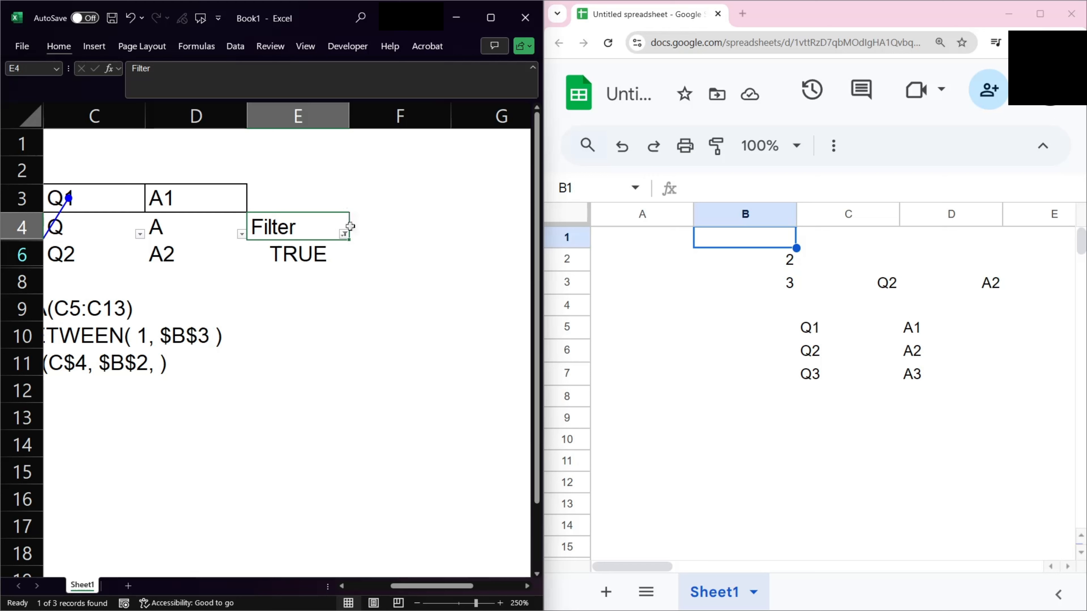
# Clear the filter from the Filter column.
pyautogui.click(346, 235)
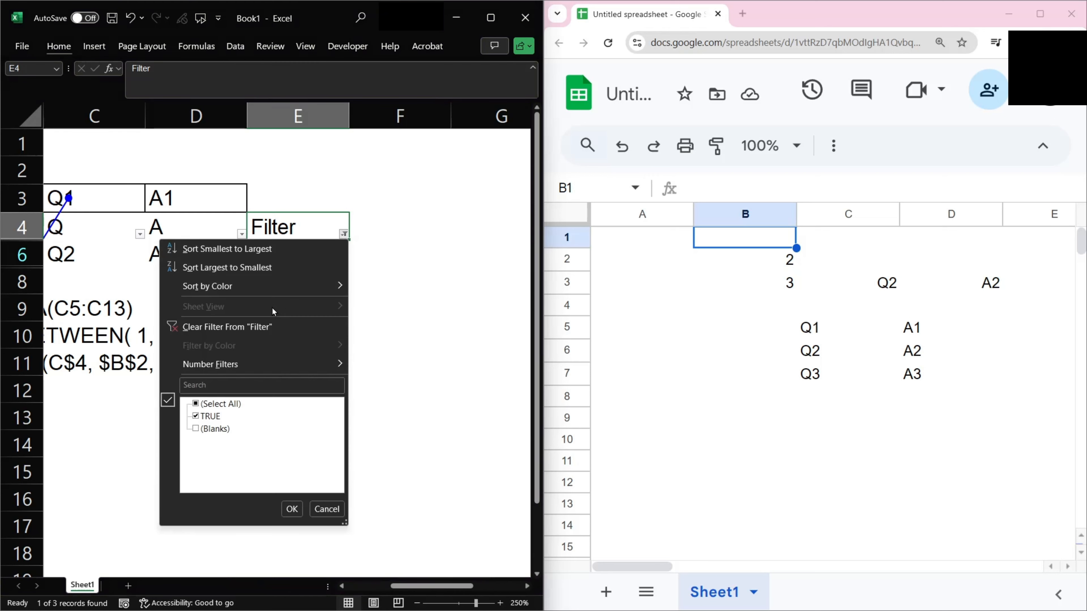
pyautogui.click(223, 357)
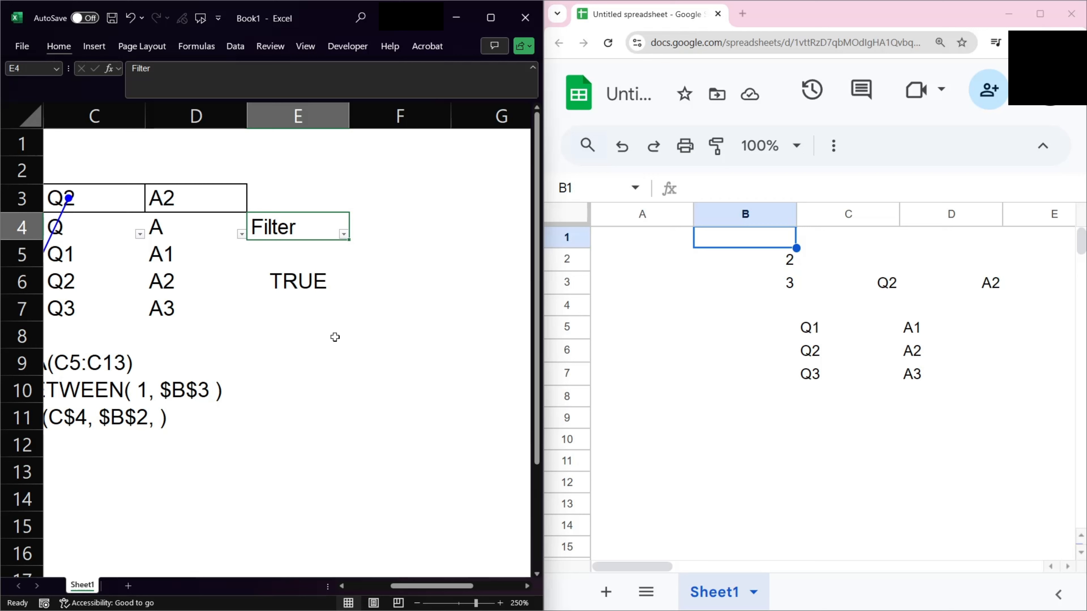
pyautogui.press('Left')
pyautogui.press('Left')
pyautogui.press('Left')
pyautogui.press('Left')
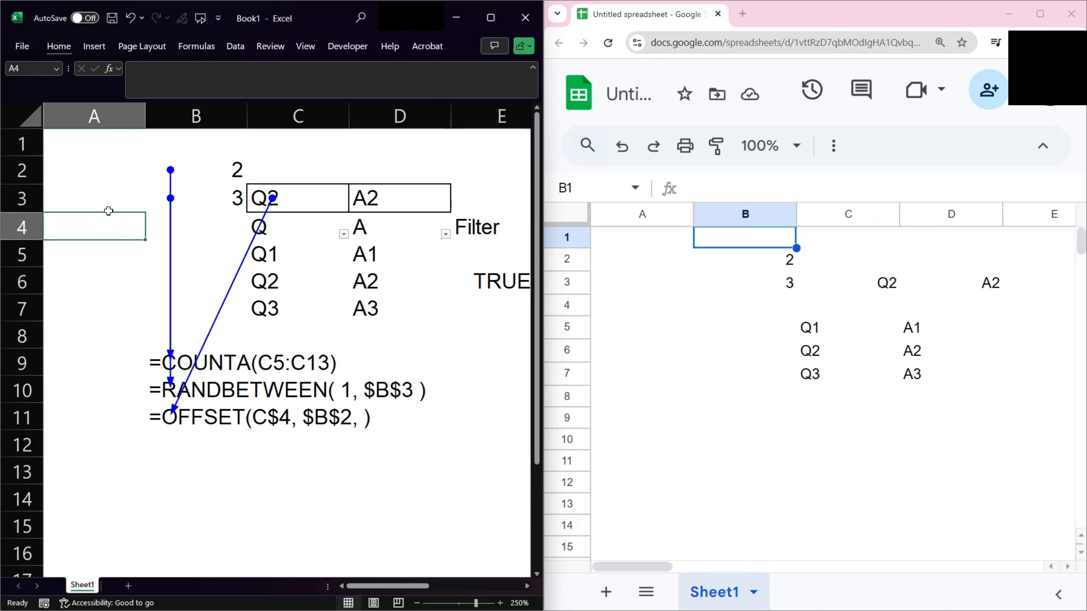
pyautogui.click(114, 197)
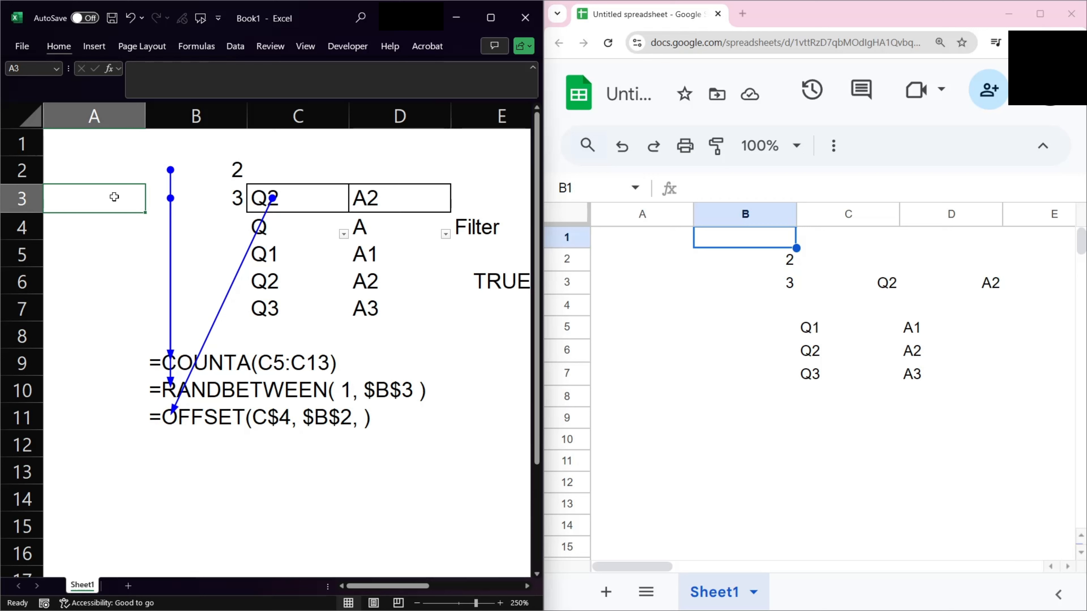
# Select column D and group it as an outline group.
pyautogui.click(368, 171)
pyautogui.click(414, 116)
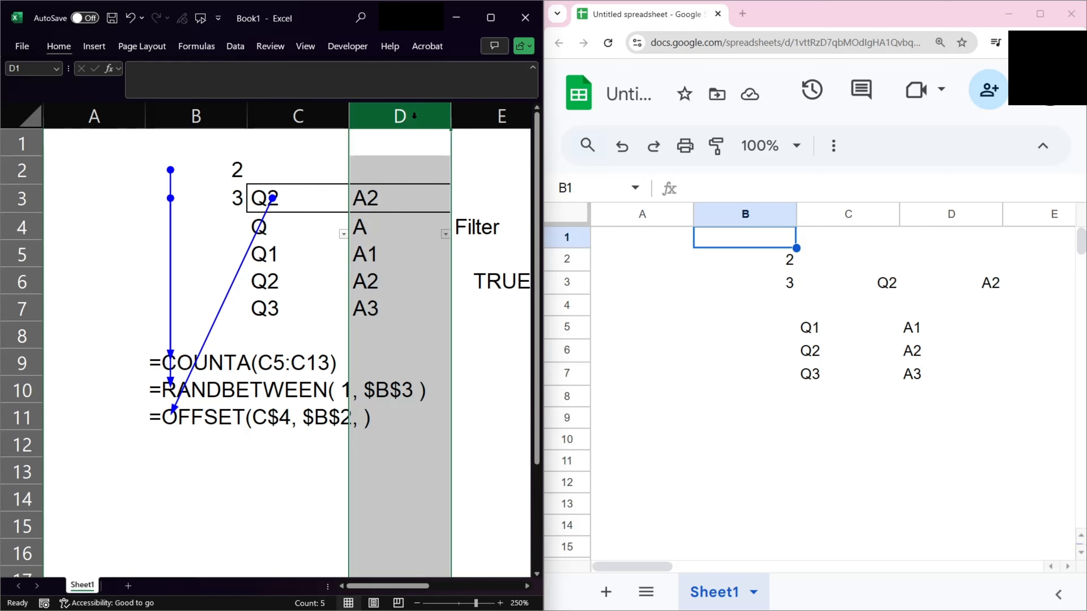
pyautogui.press('alt')
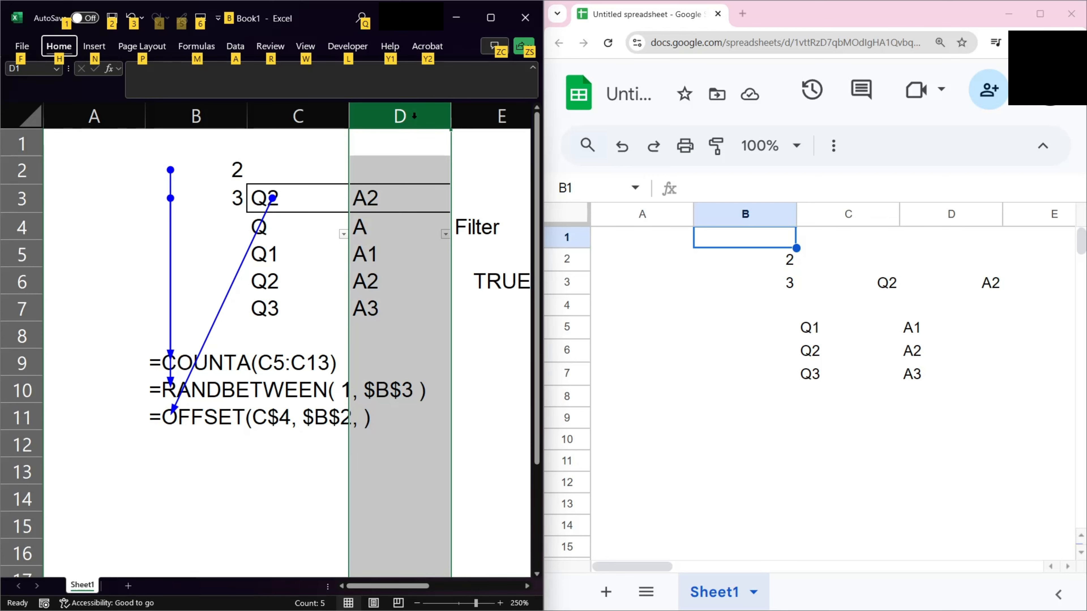
pyautogui.press('a')
pyautogui.press('g')
pyautogui.press('g')
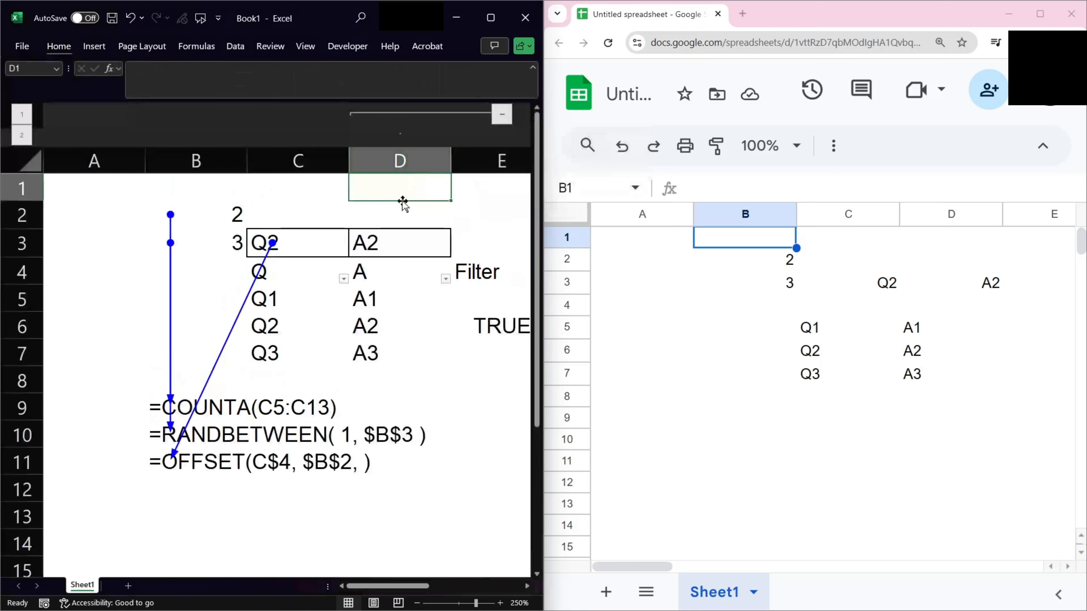
# Collapse the column D group and expand it again.
pyautogui.click(502, 114)
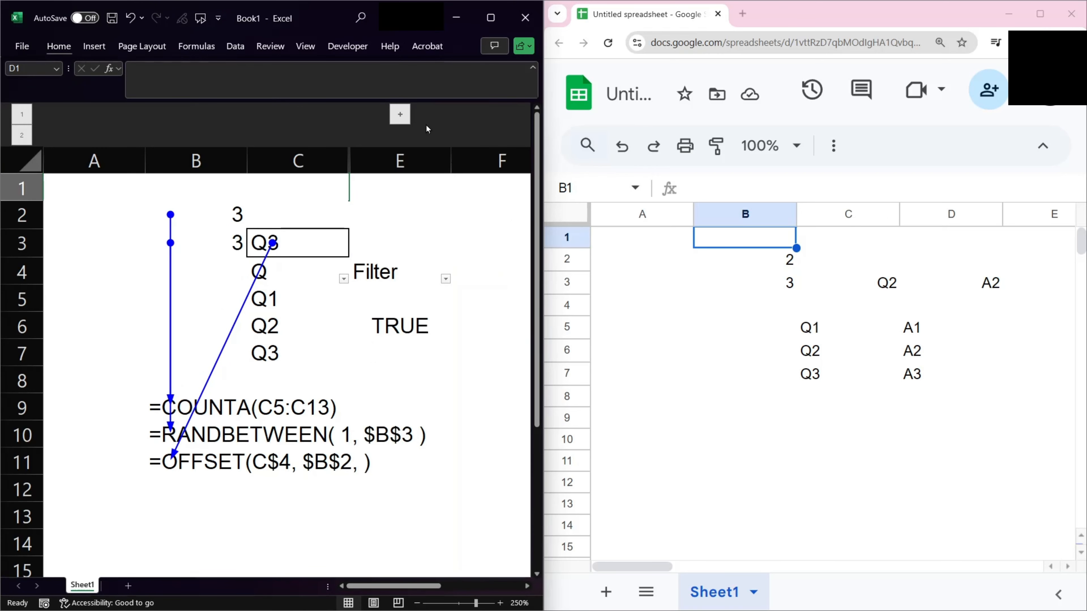
pyautogui.click(401, 119)
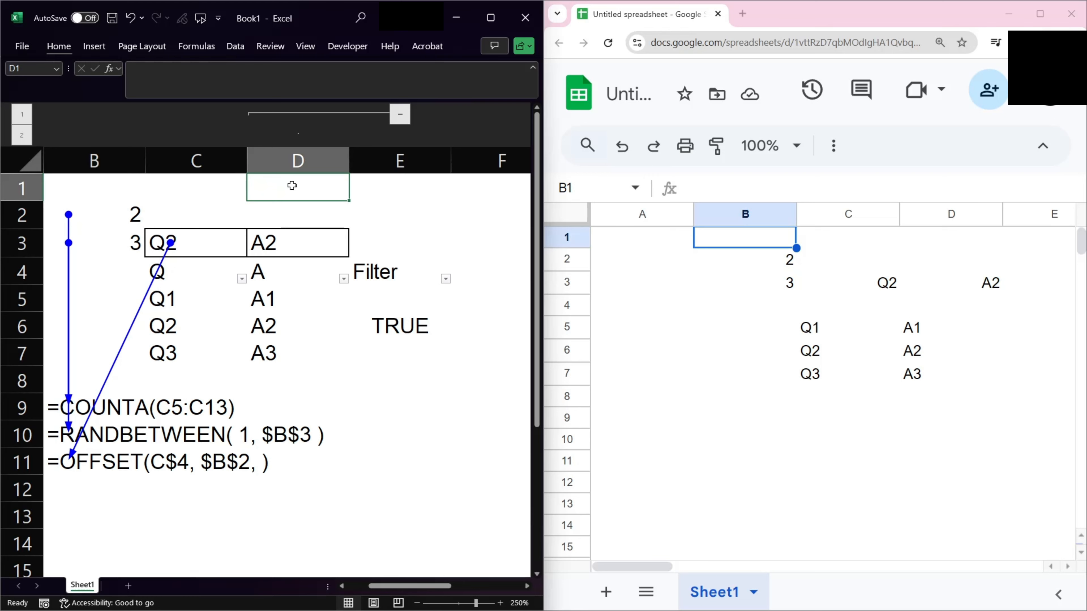
pyautogui.click(284, 219)
pyautogui.press('Left')
pyautogui.press('Left')
pyautogui.press('Left')
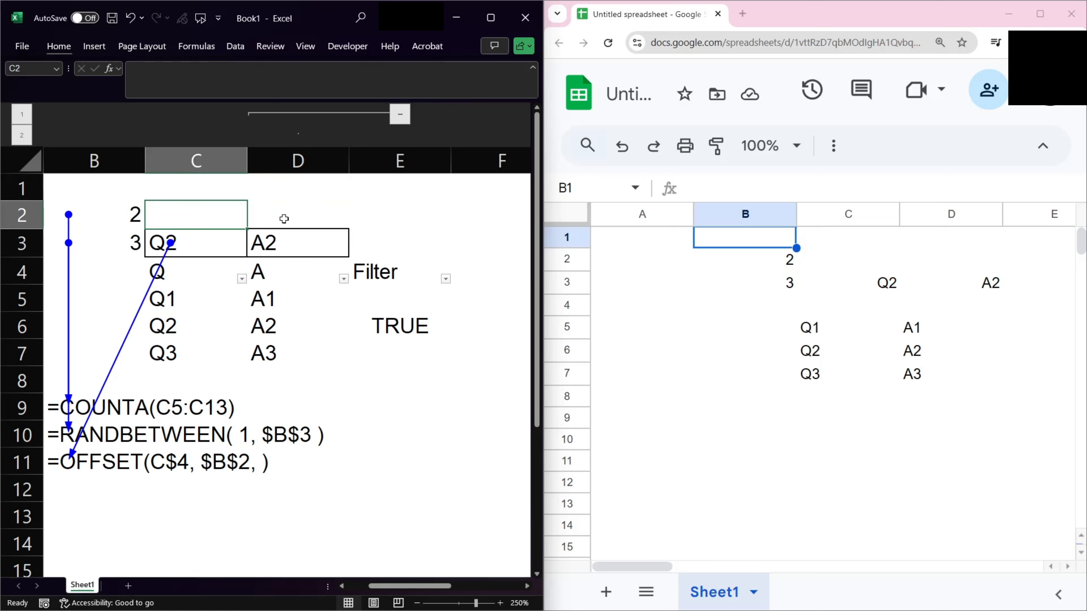